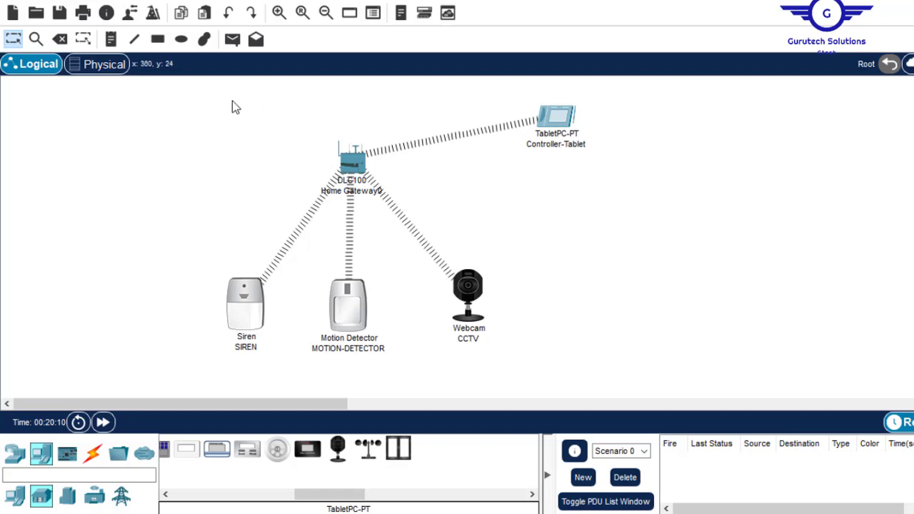
- Select all five devices of the old smart home topology and delete them
left_click_drag(143, 80, 585, 372)
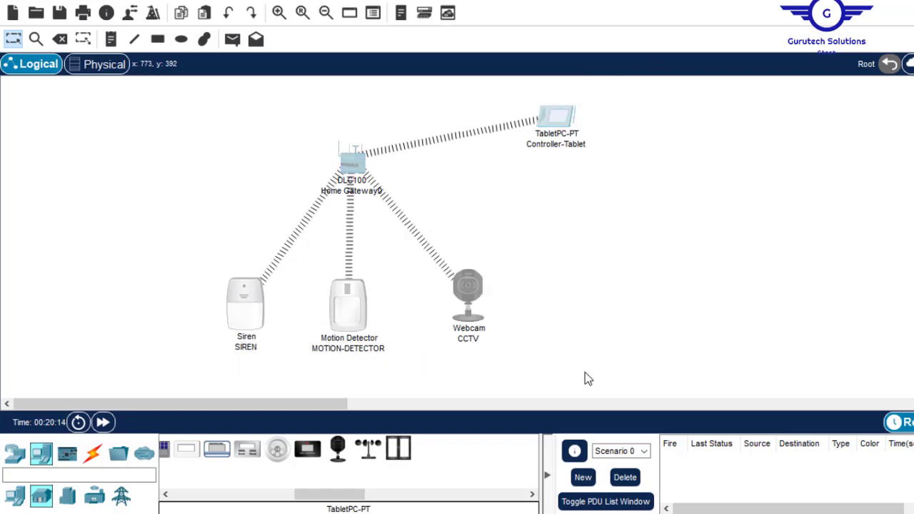
key("Delete")
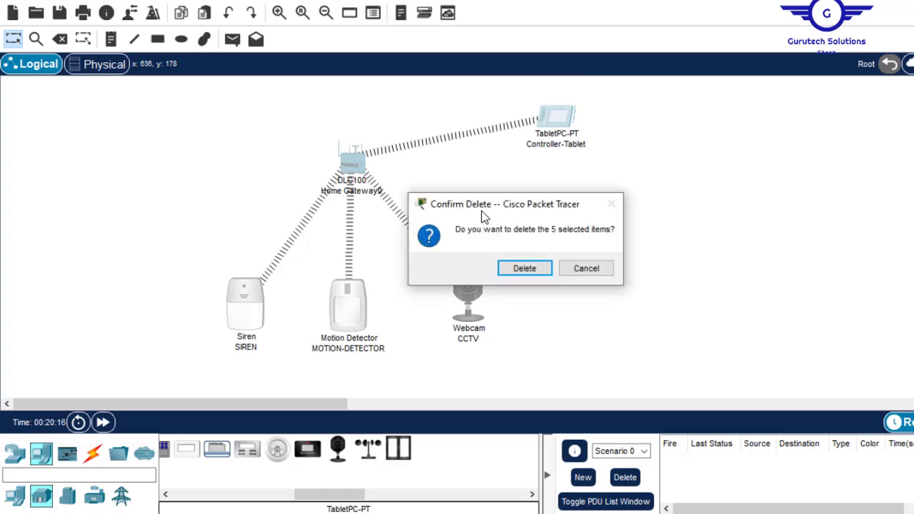
key("Return")
key("Escape")
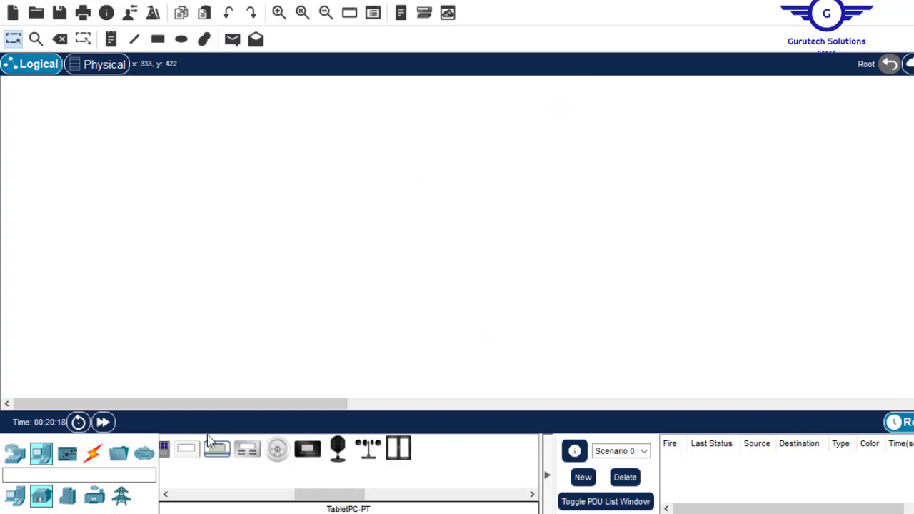
- Place a DLC100 Home Gateway from Wireless Devices onto the empty canvas
left_click(20, 488)
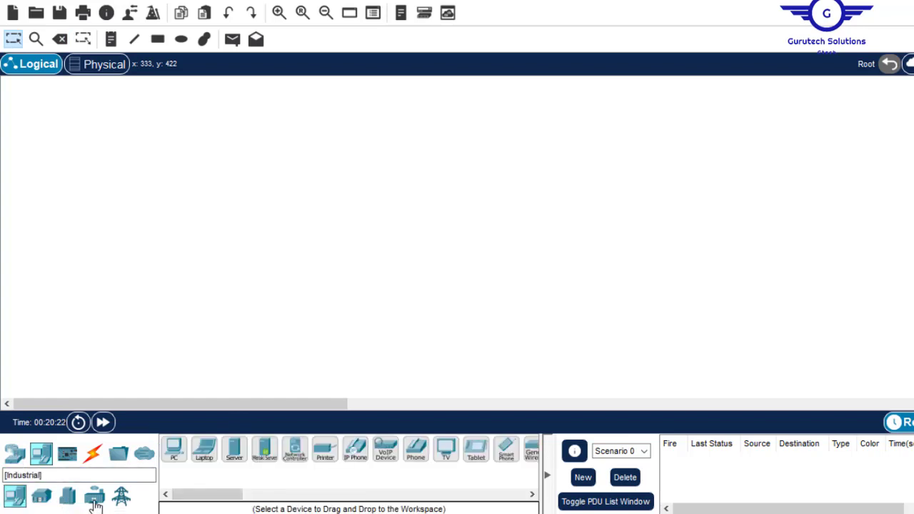
left_click(15, 454)
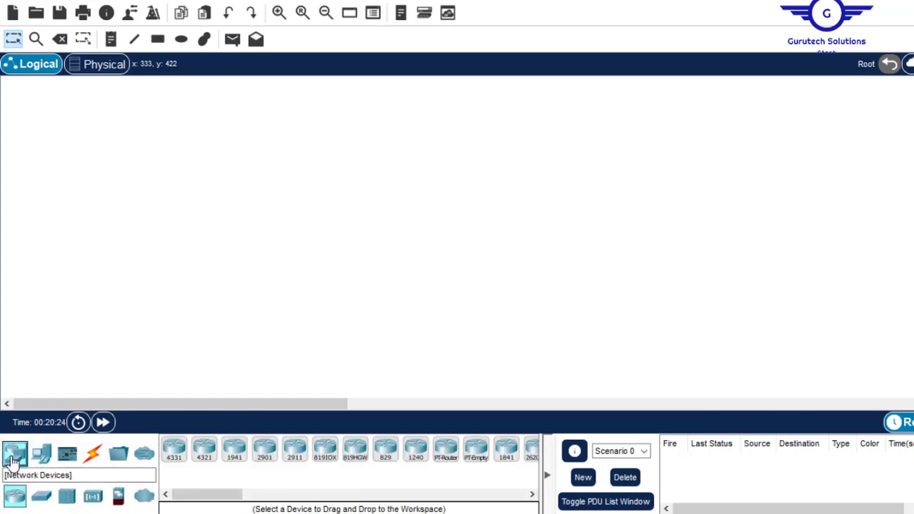
left_click(95, 500)
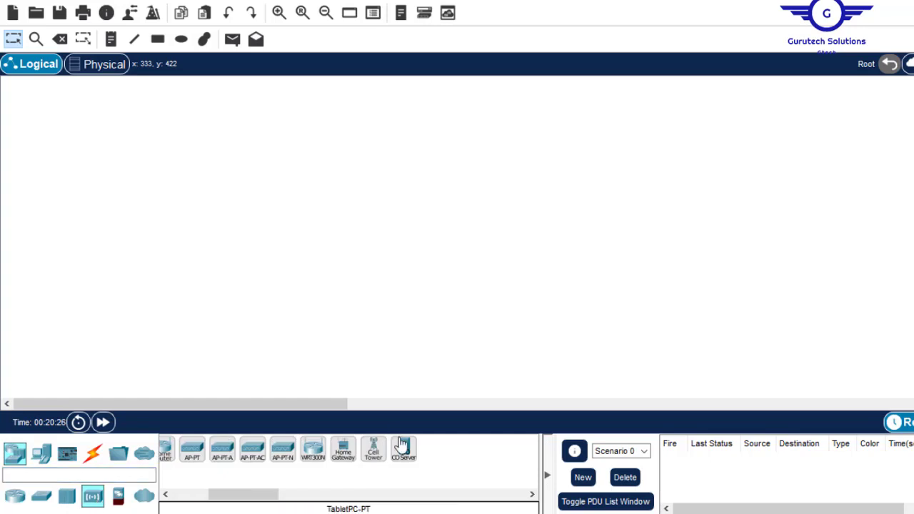
left_click(343, 451)
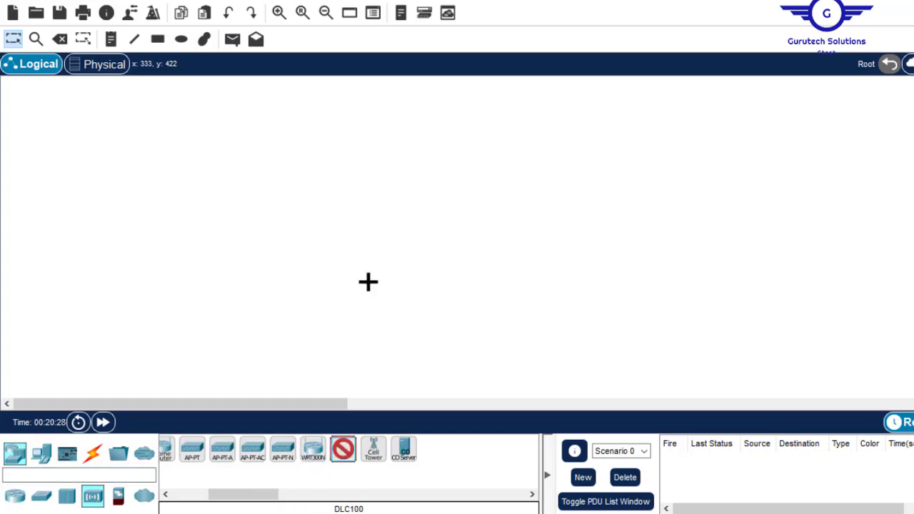
left_click(398, 151)
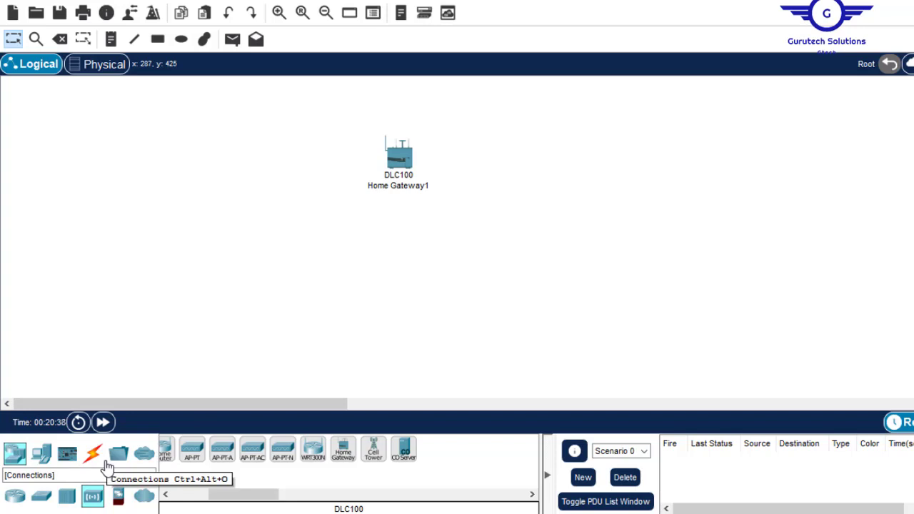
- Place a Wind Detector below the gateway and a Window to its right
left_click(41, 457)
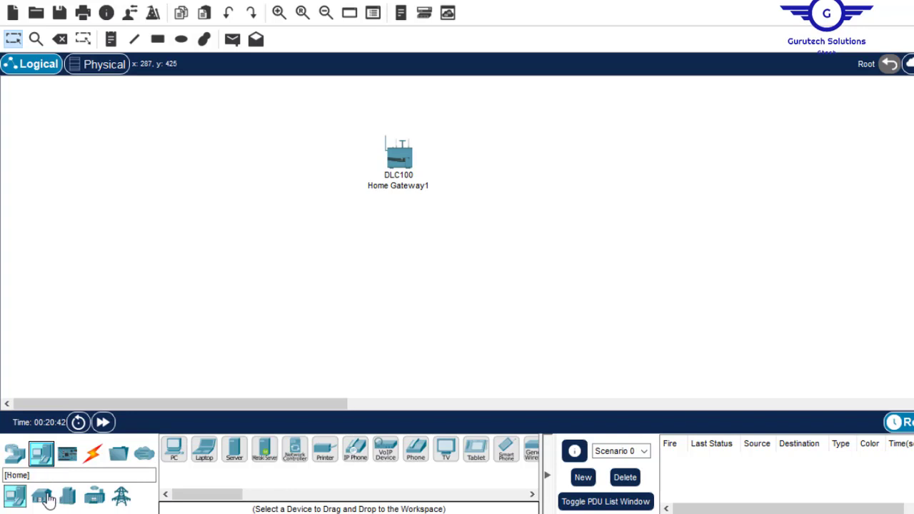
left_click(42, 496)
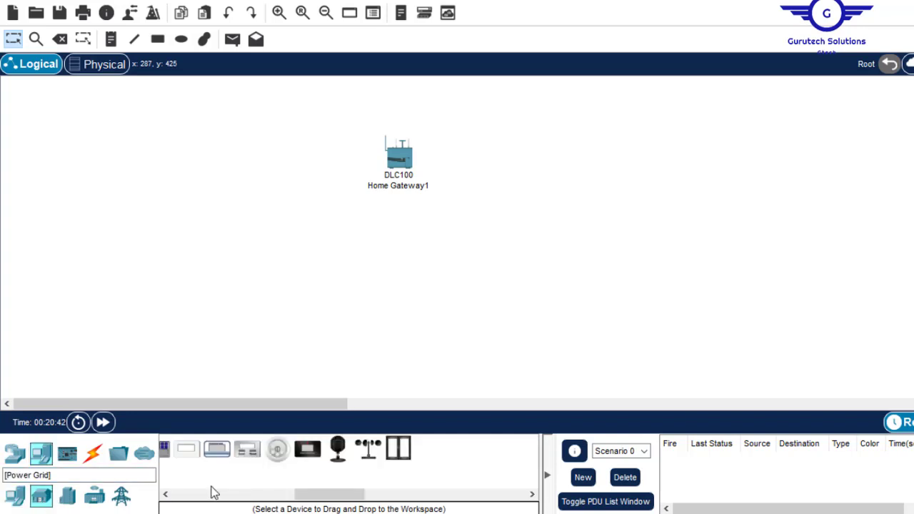
left_click(368, 450)
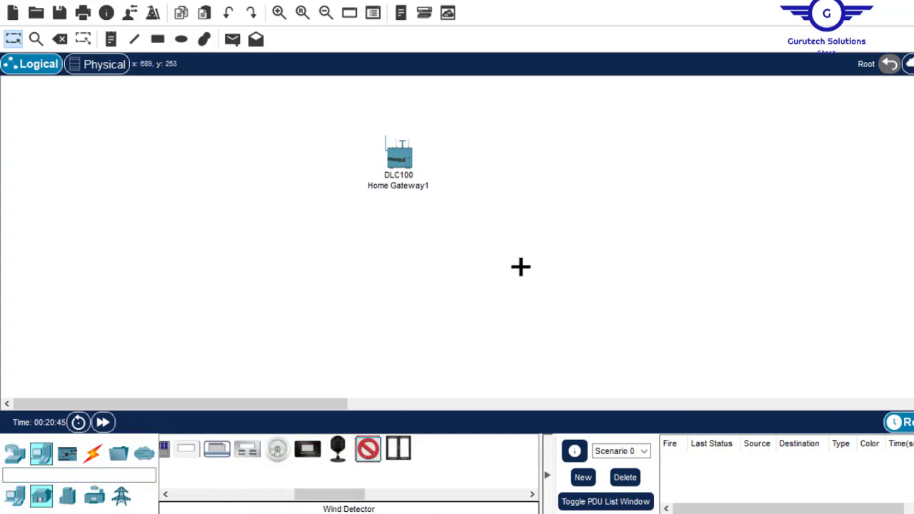
left_click(382, 318)
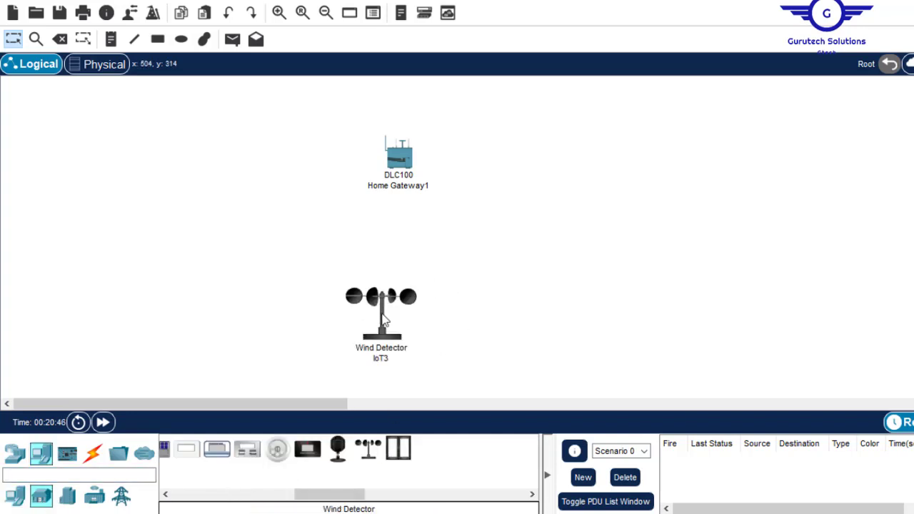
left_click(400, 450)
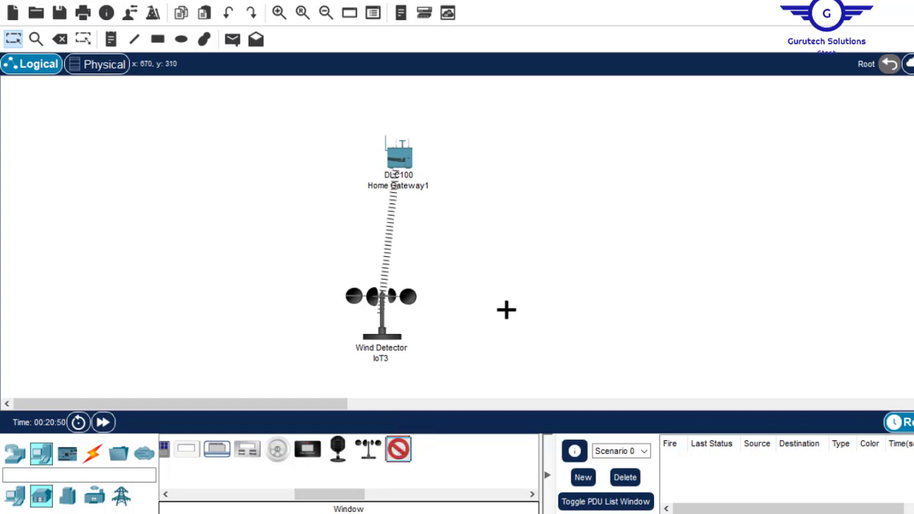
left_click(507, 312)
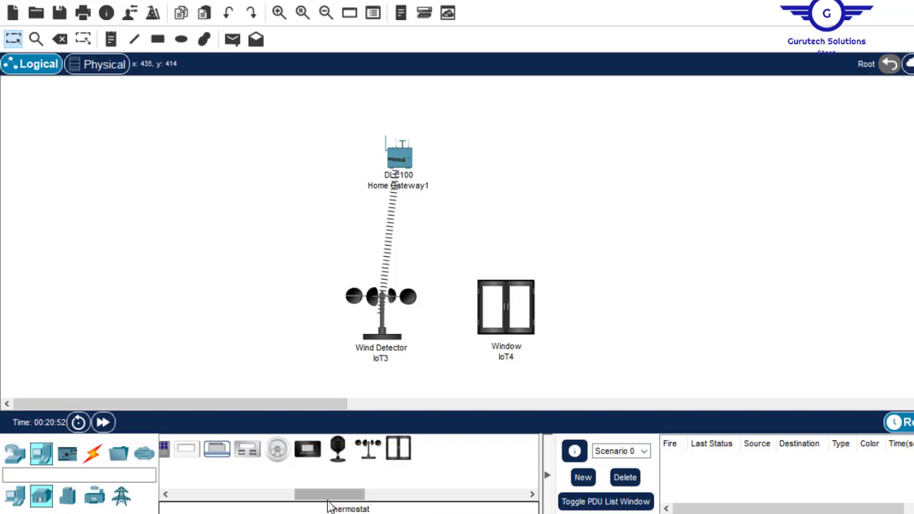
- Place a Door left of the wind detector and a Tablet PC at the upper right
left_click_drag(320, 500, 79, 500)
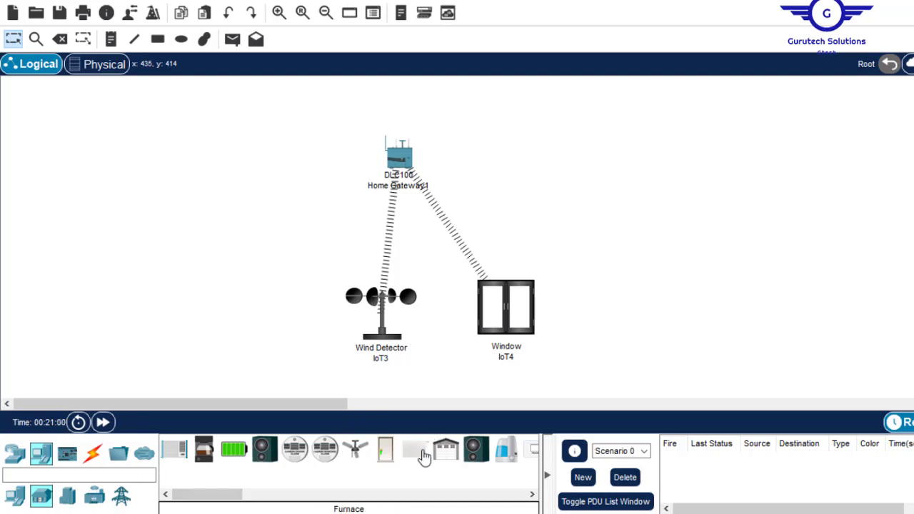
left_click(385, 460)
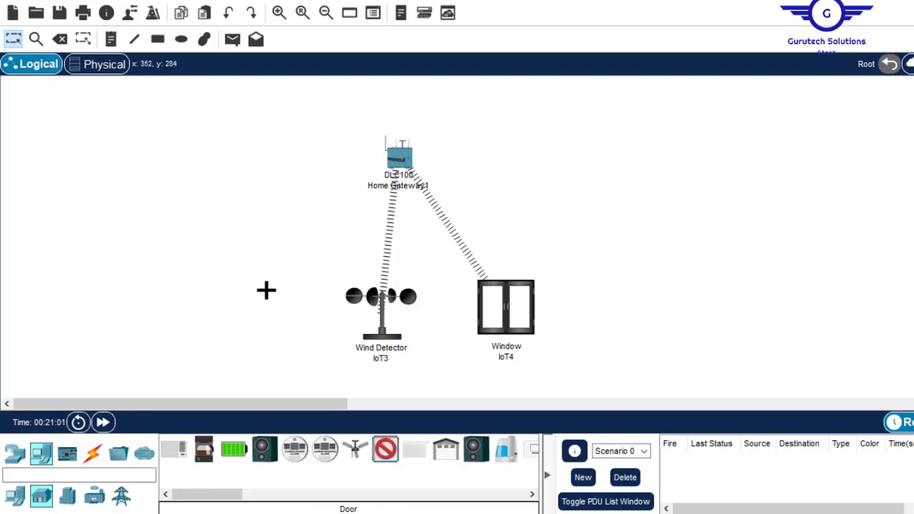
left_click(266, 289)
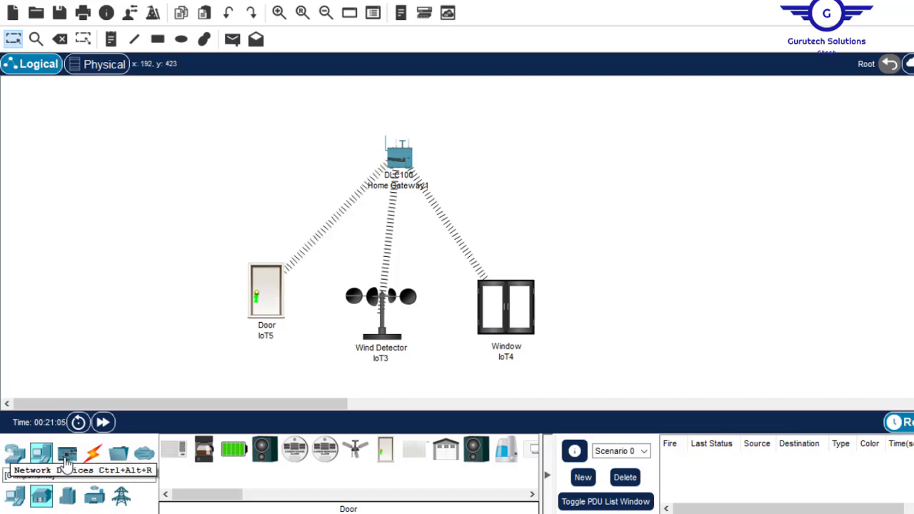
left_click(41, 455)
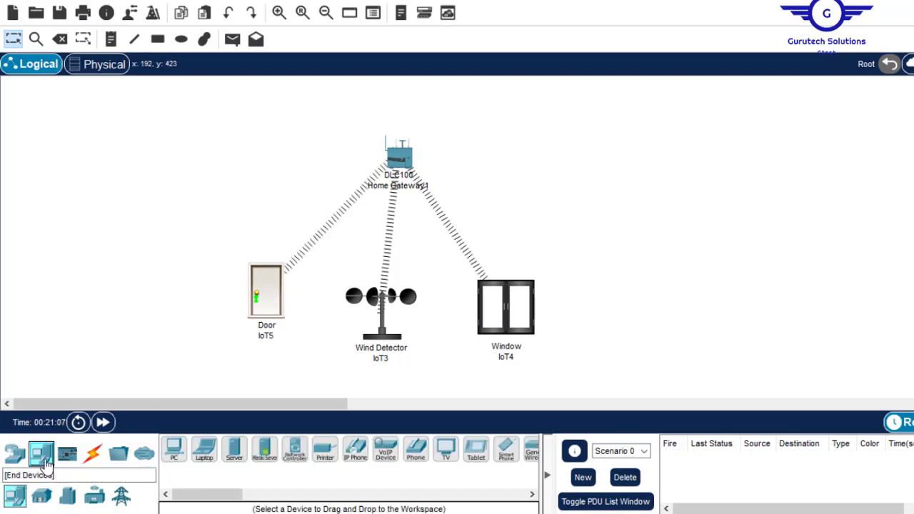
left_click(474, 459)
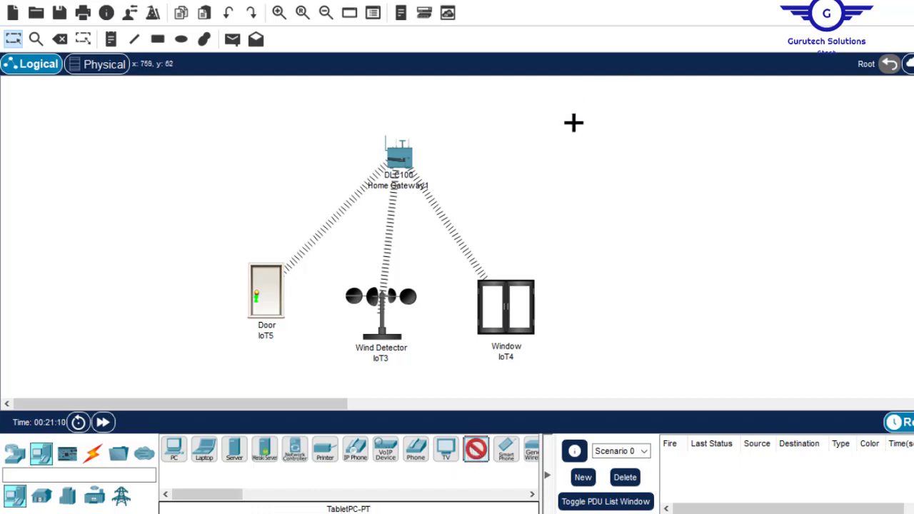
left_click(574, 123)
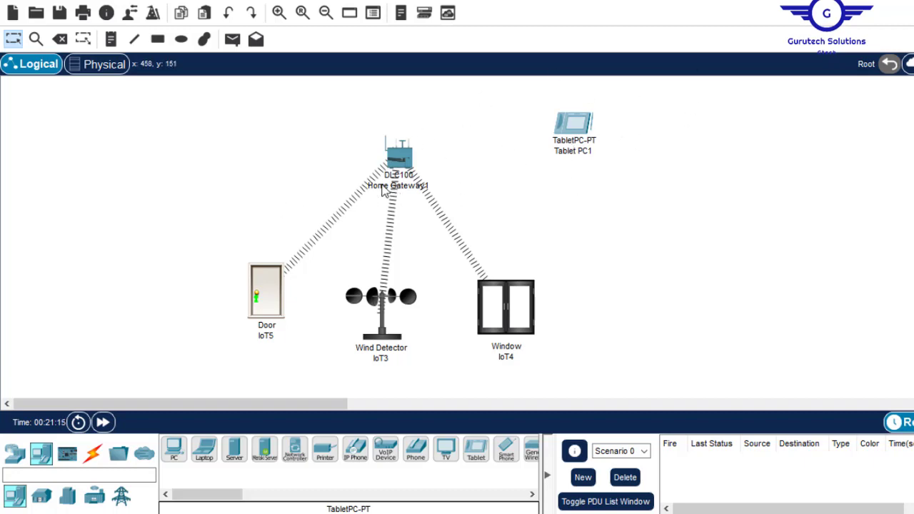
- Check the home gateway's wireless SSID, which is HomeGateway
left_click(399, 160)
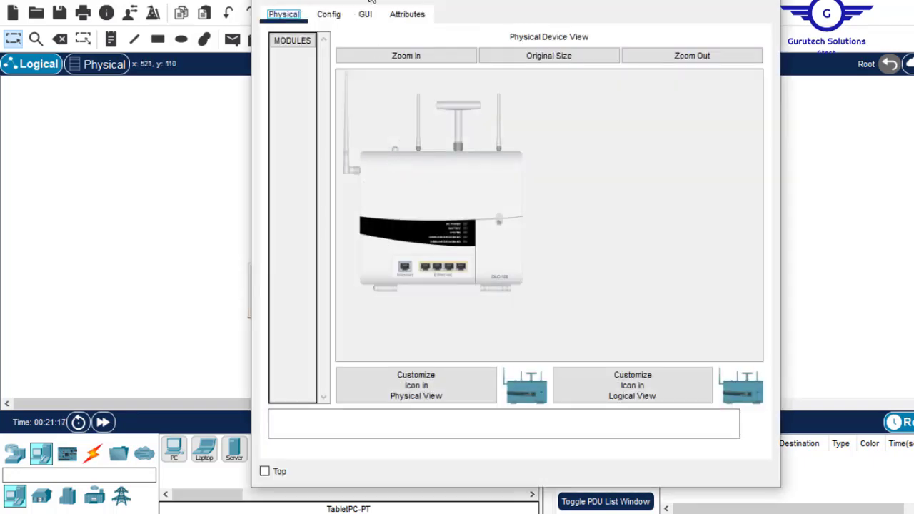
left_click(329, 15)
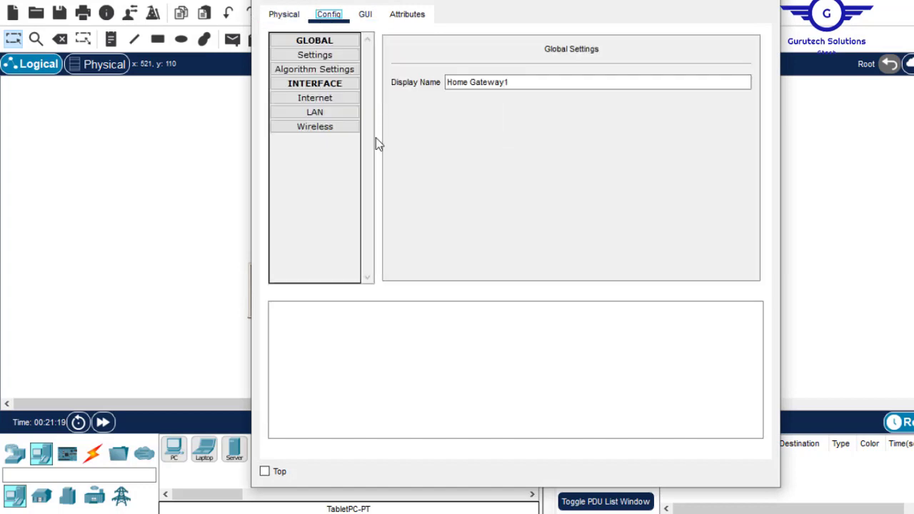
left_click(325, 135)
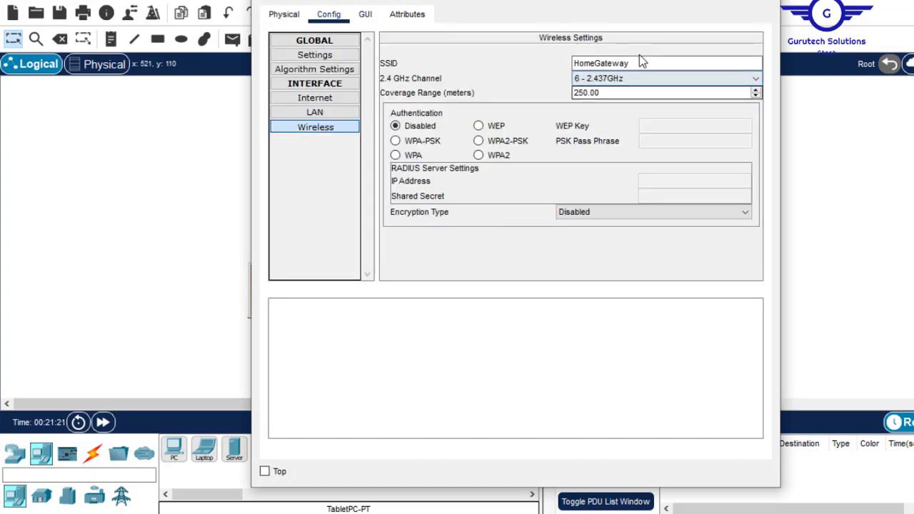
left_click_drag(640, 62, 520, 63)
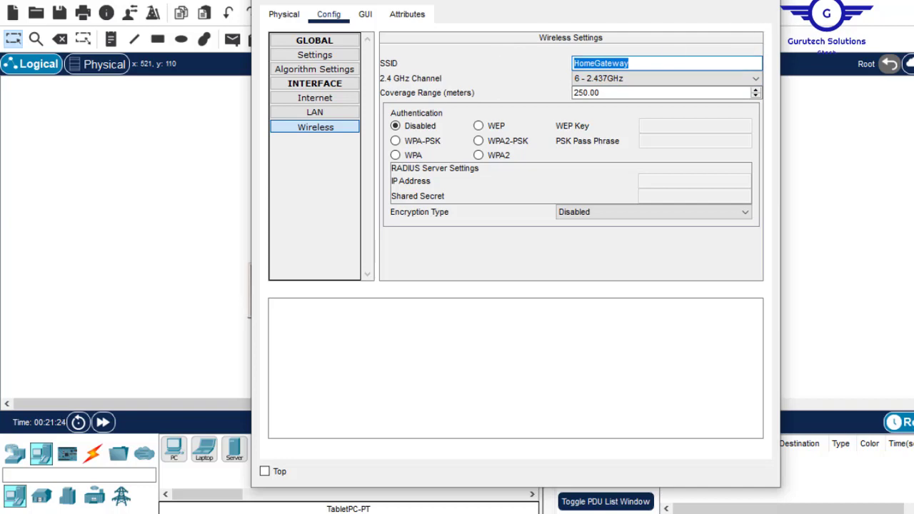
key("Escape")
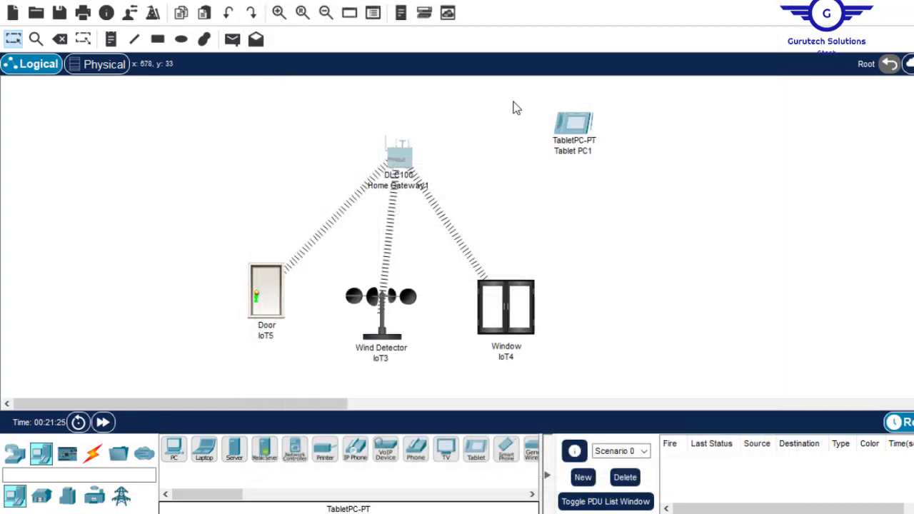
- Replace Tablet PC1's Wireless0 SSID Default with HomeGateway
left_click(575, 127)
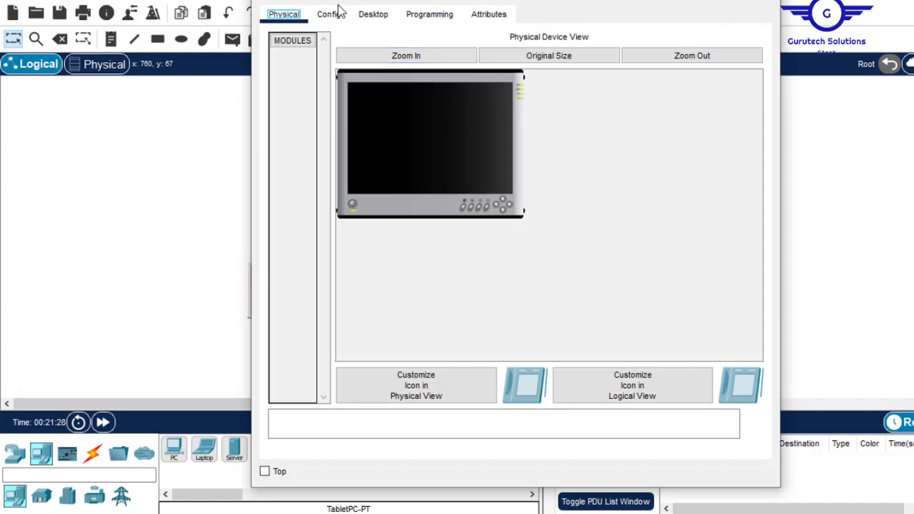
left_click(329, 15)
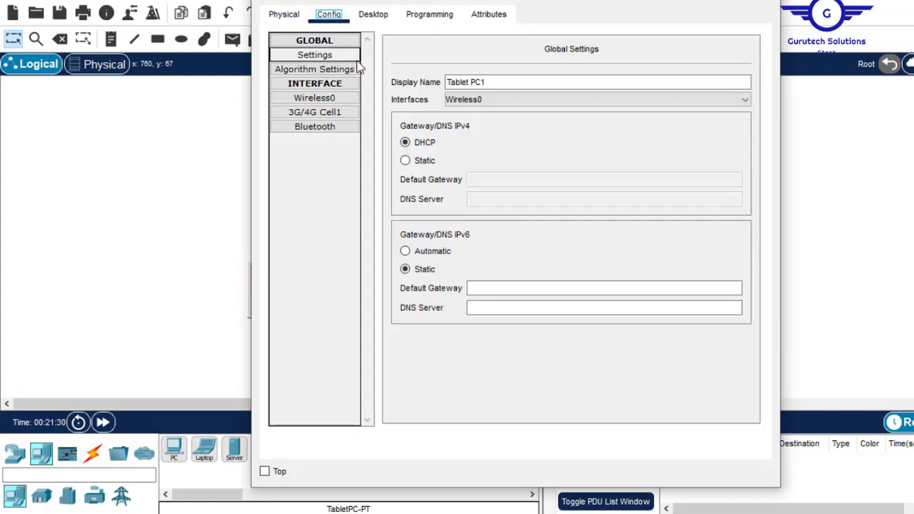
left_click(314, 97)
left_click(610, 112)
left_click_drag(624, 112, 494, 112)
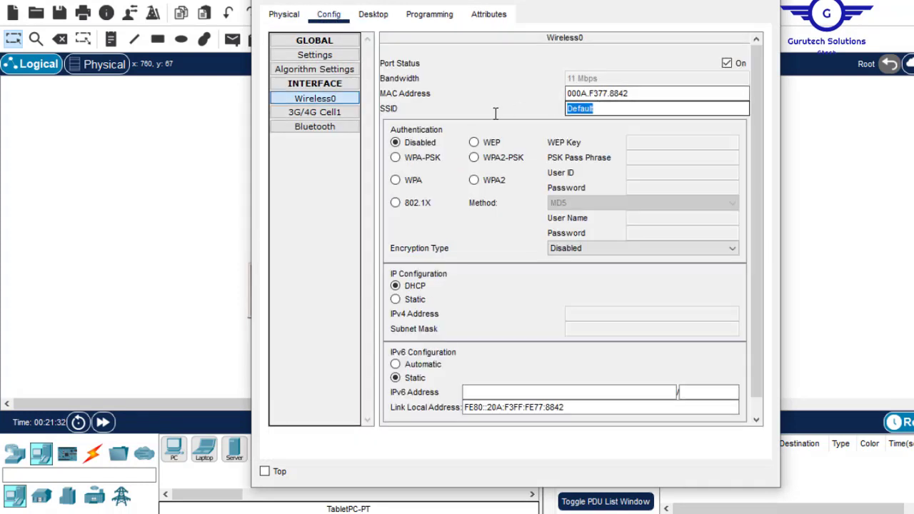
type("HomeGateway")
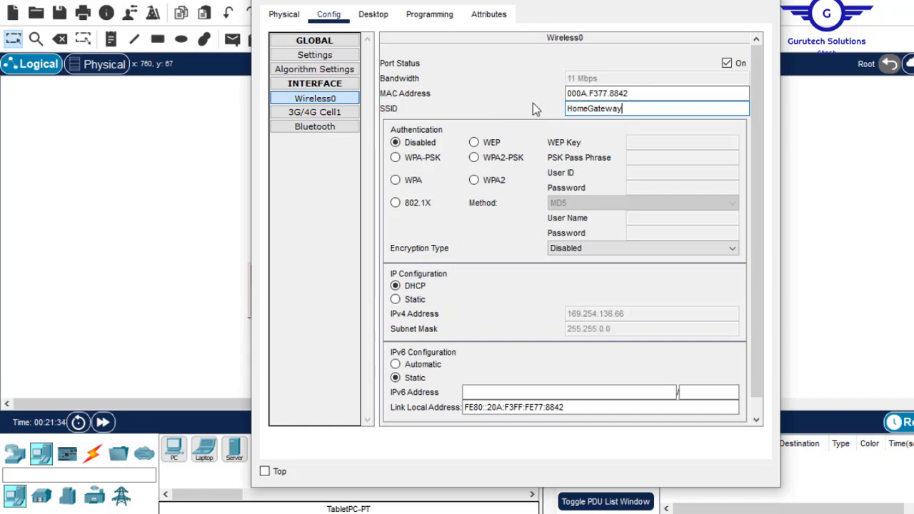
key("alt+F4")
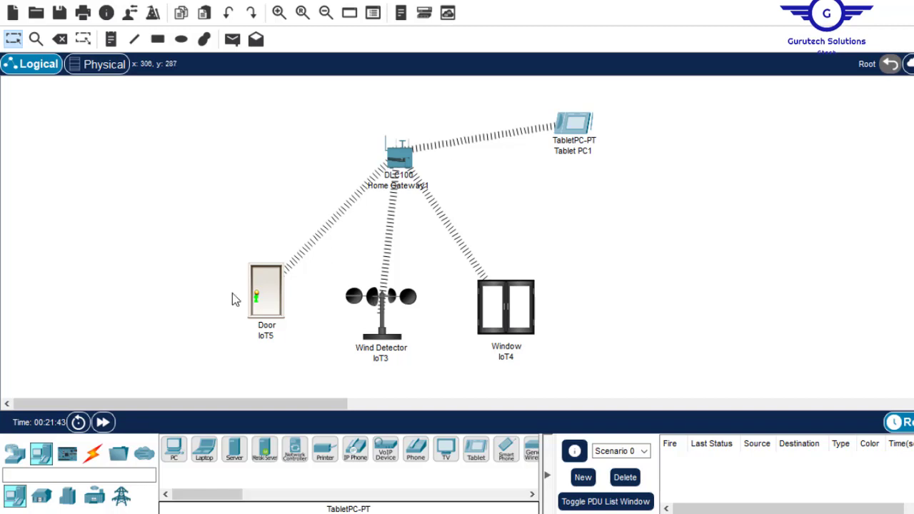
mouse_move(262, 283)
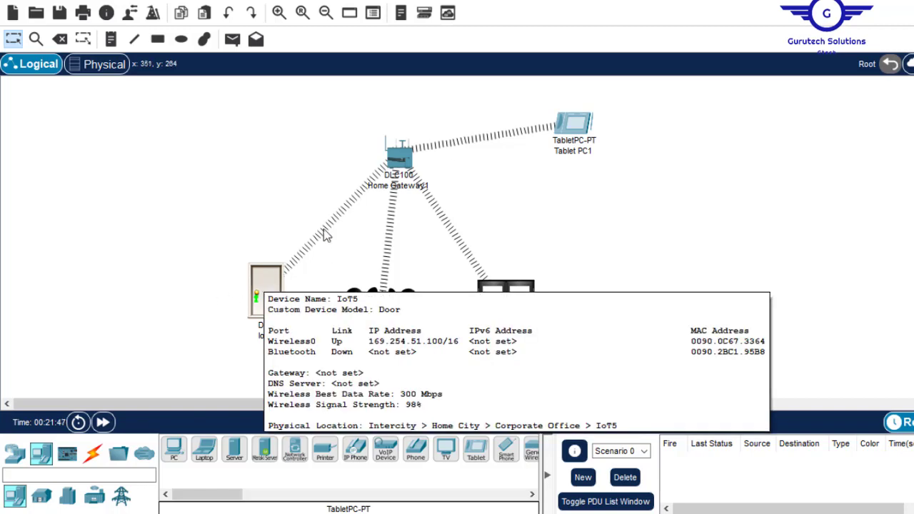
mouse_move(381, 304)
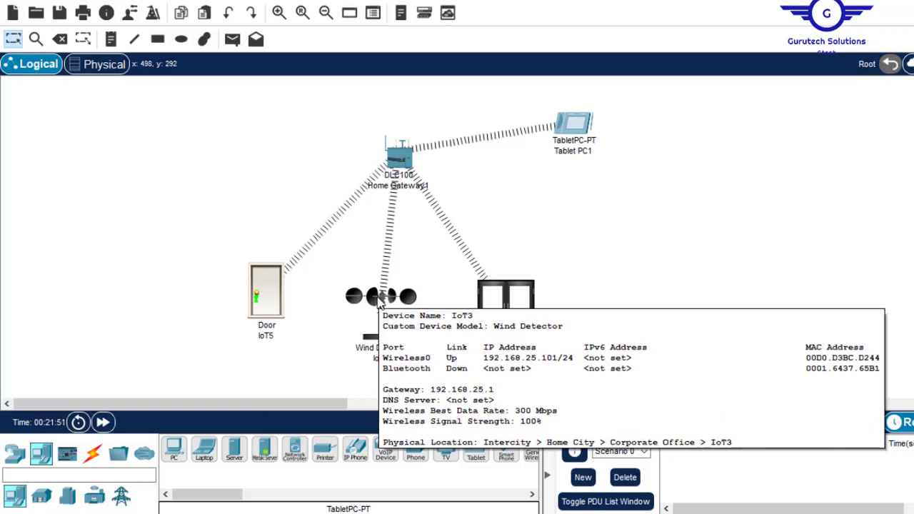
mouse_move(505, 302)
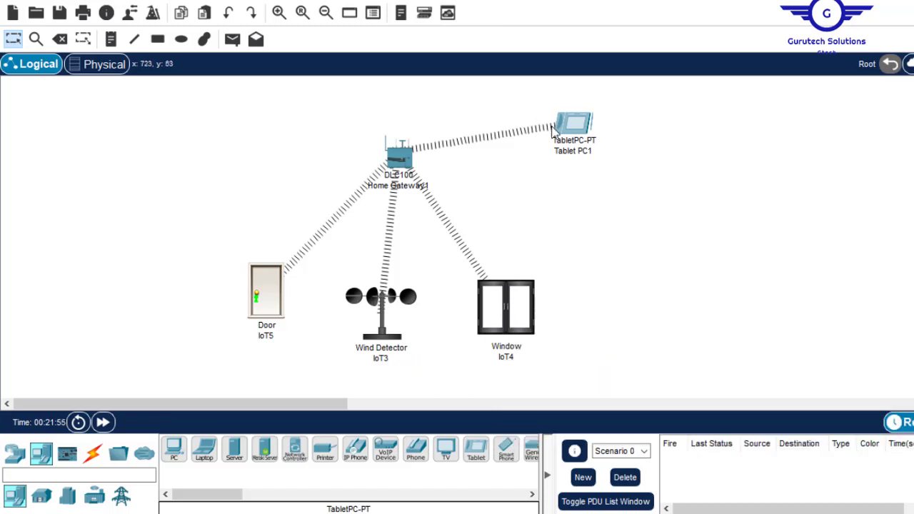
mouse_move(574, 134)
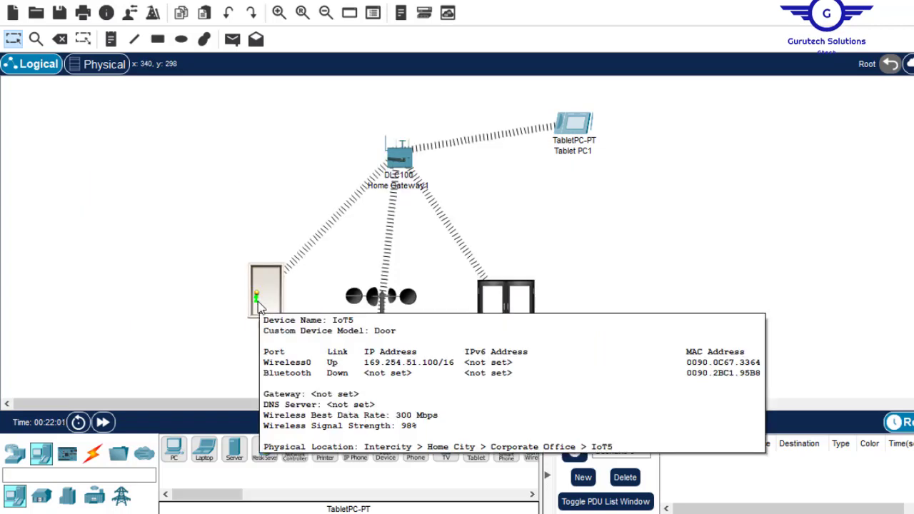
left_click(259, 304)
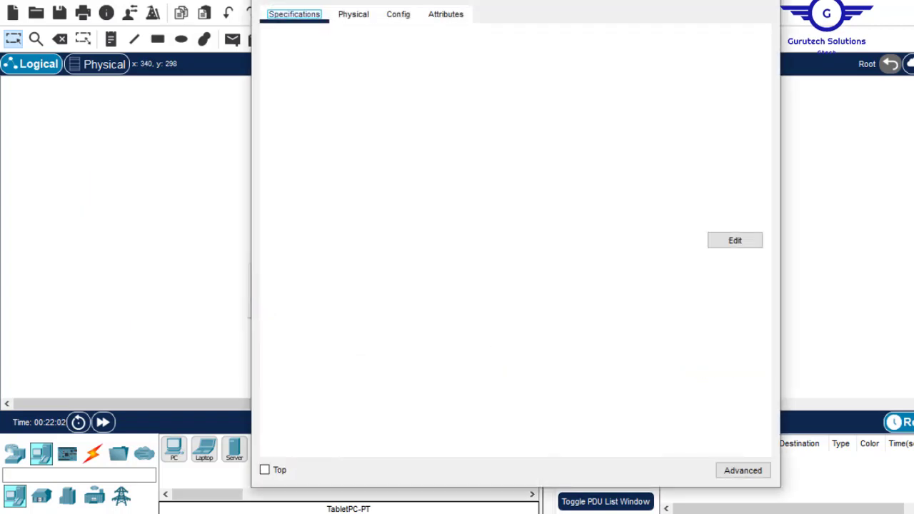
left_click(396, 19)
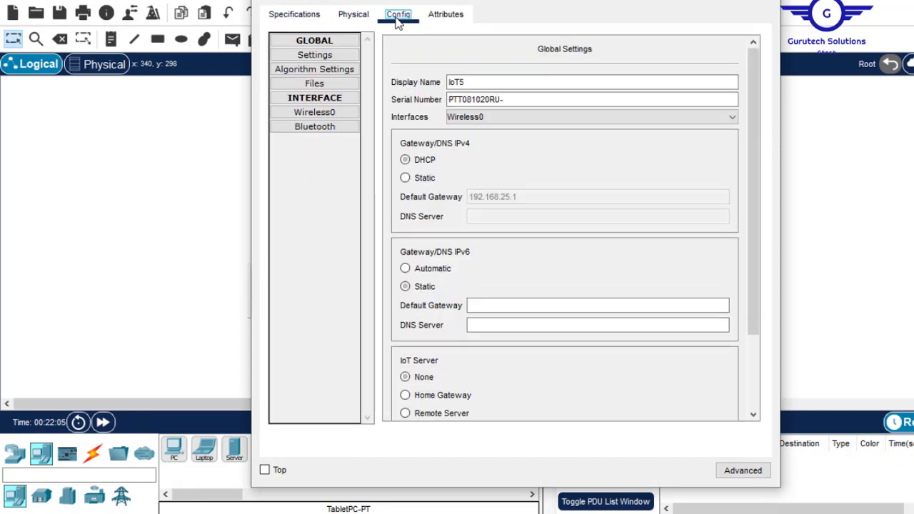
left_click(406, 178)
left_click(416, 165)
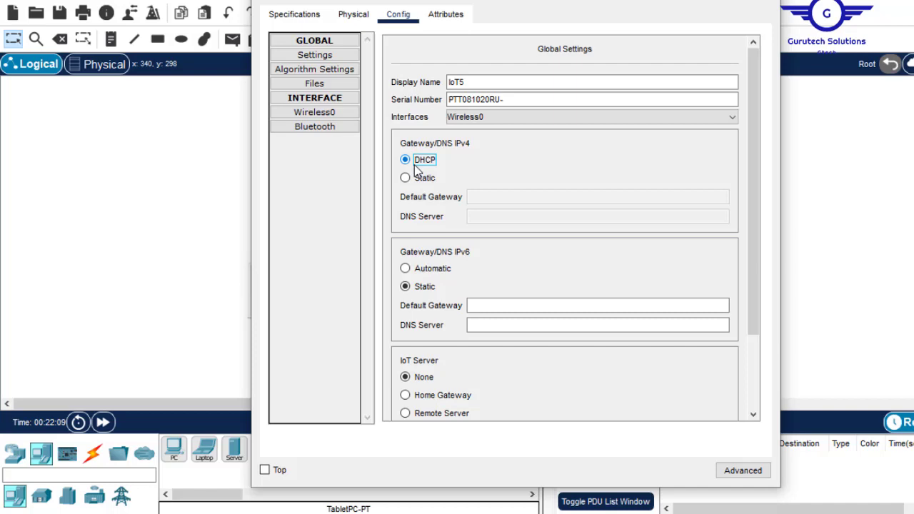
left_click(770, 1)
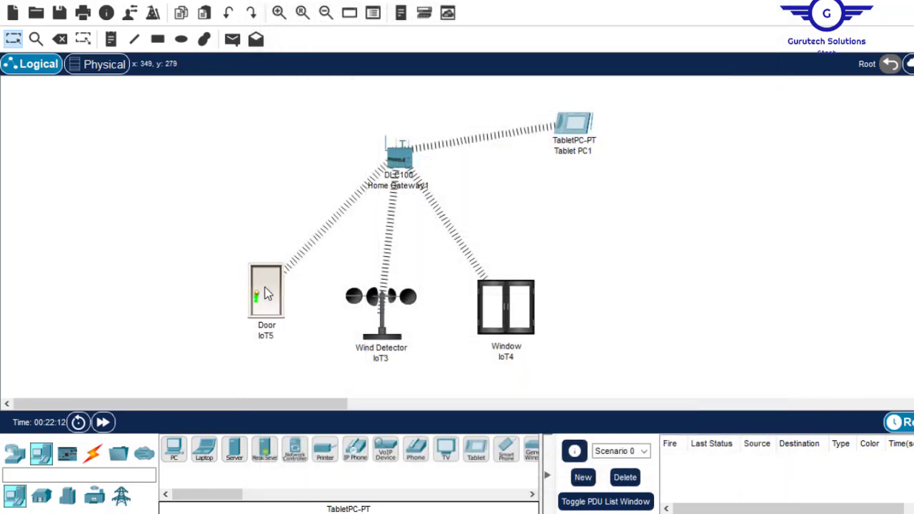
- Set the door's IoT Server to Home Gateway
mouse_move(266, 293)
left_click(259, 307)
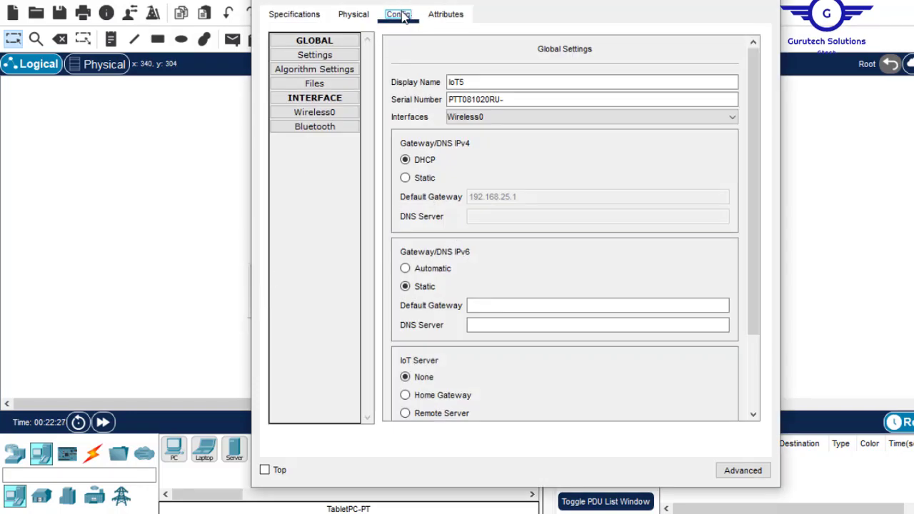
left_click_drag(759, 302, 765, 374)
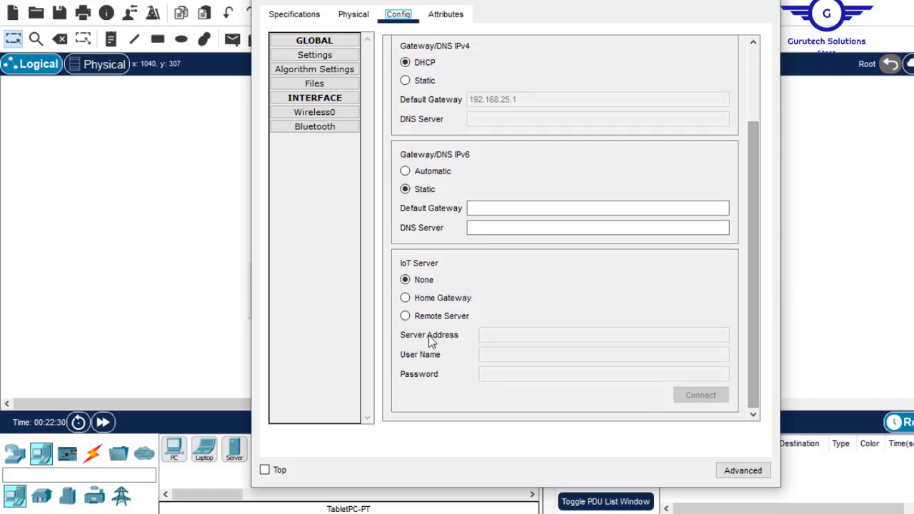
left_click(443, 298)
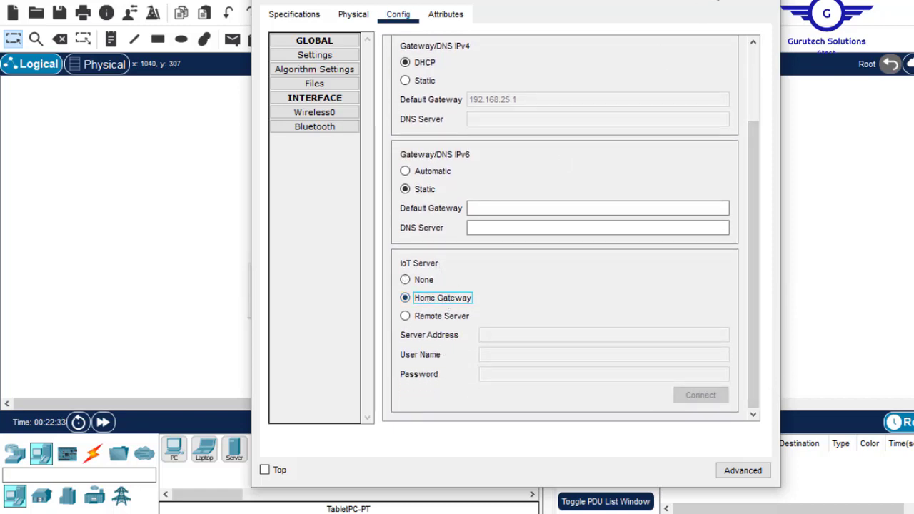
key("Escape")
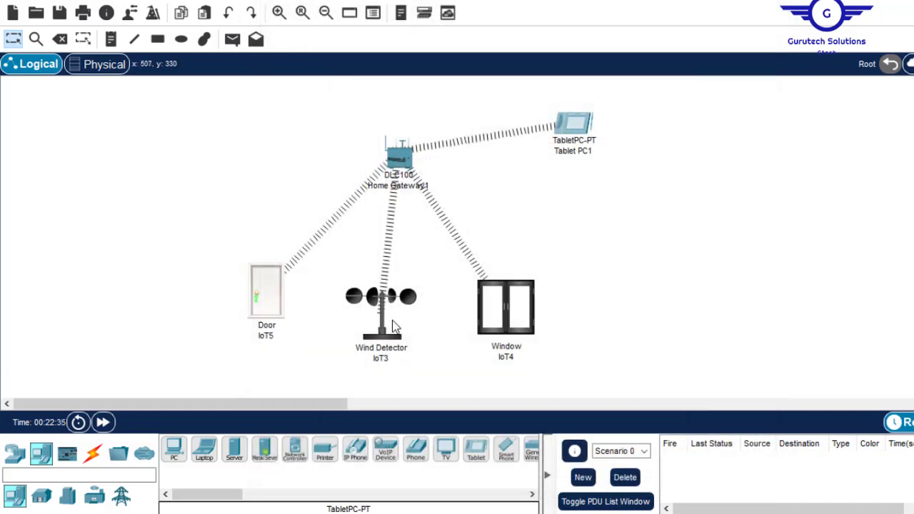
- Set the wind detector's IoT Server to Home Gateway
left_click(386, 326)
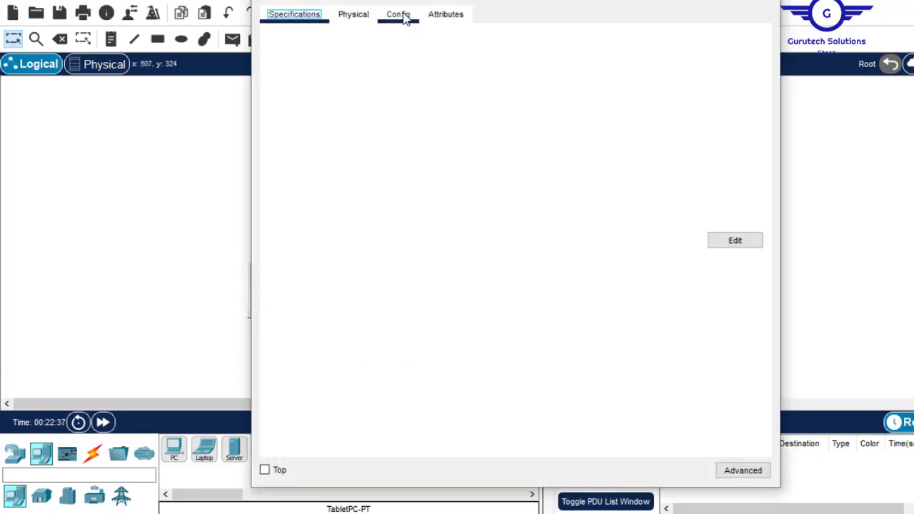
left_click(404, 18)
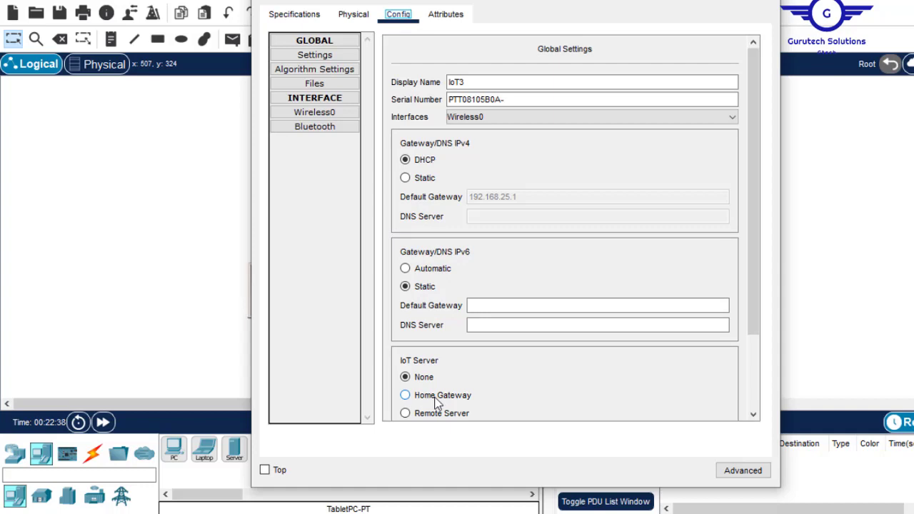
left_click(756, 342)
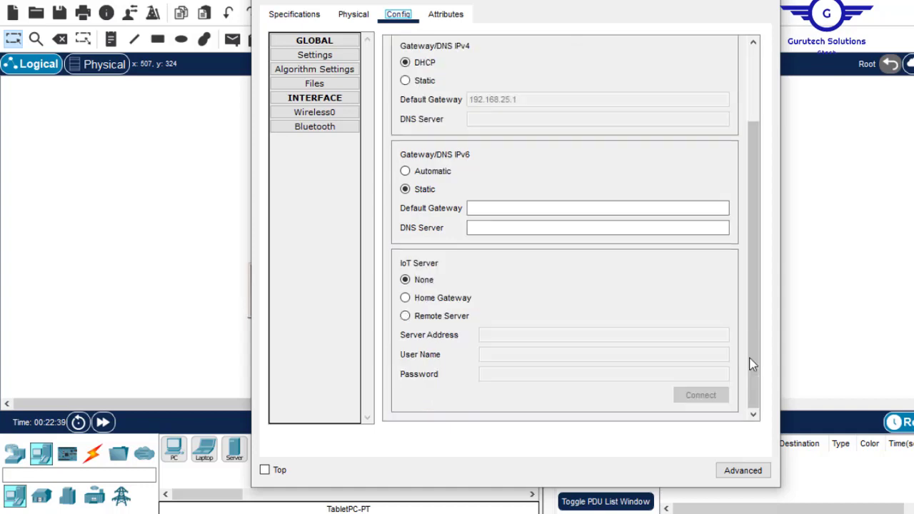
left_click(454, 299)
left_click(770, 1)
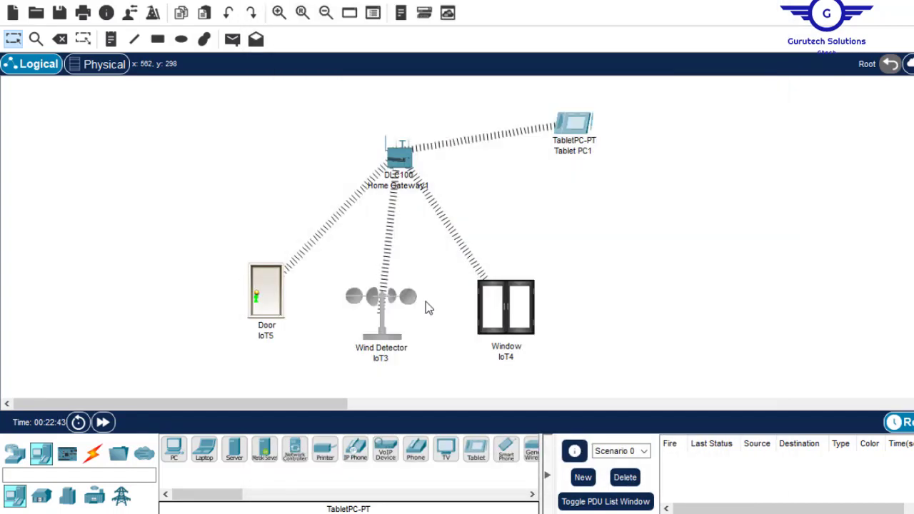
- Set the window's IoT Server to Home Gateway
left_click(505, 313)
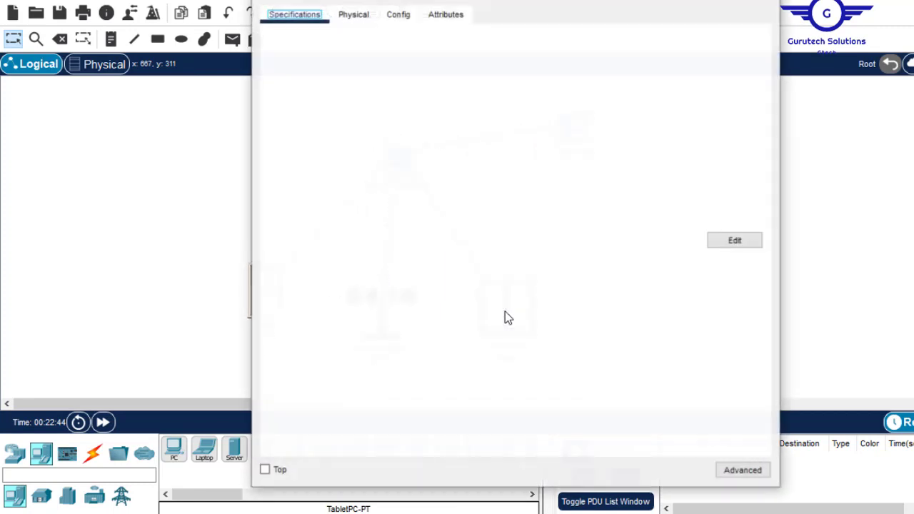
left_click(394, 20)
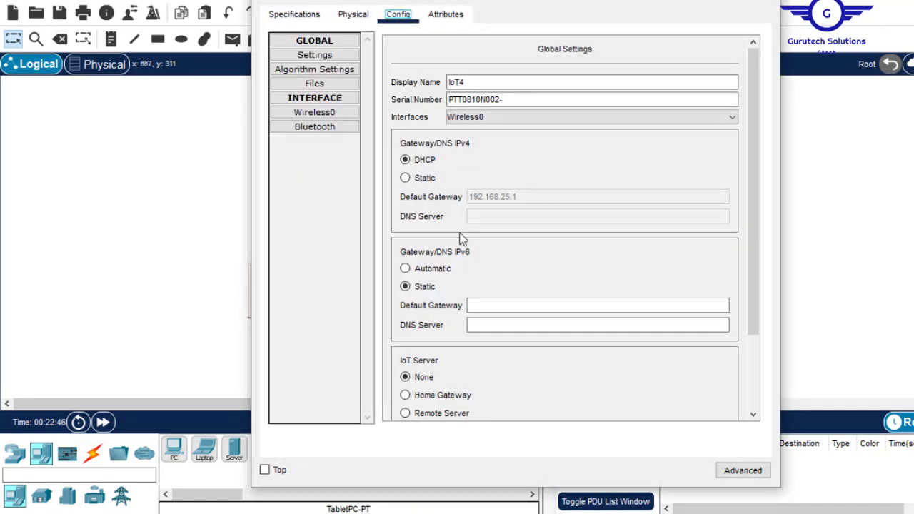
left_click(755, 366)
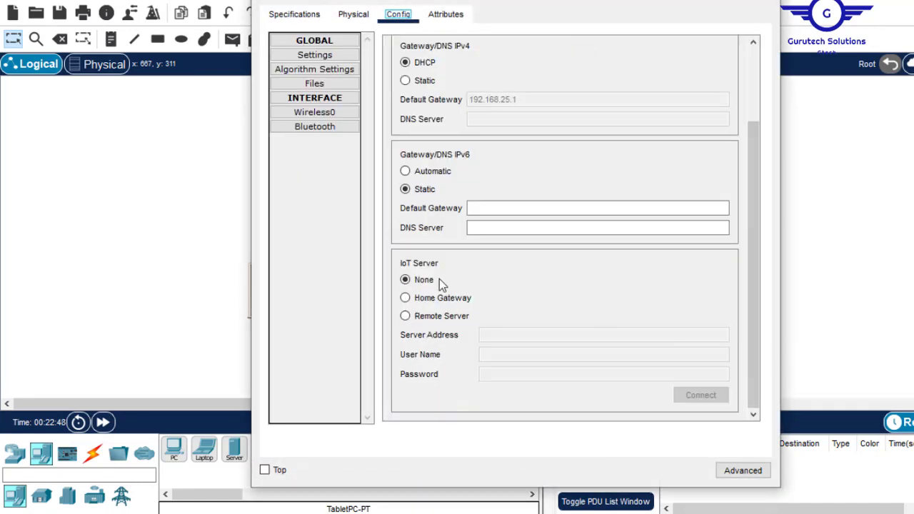
left_click(430, 296)
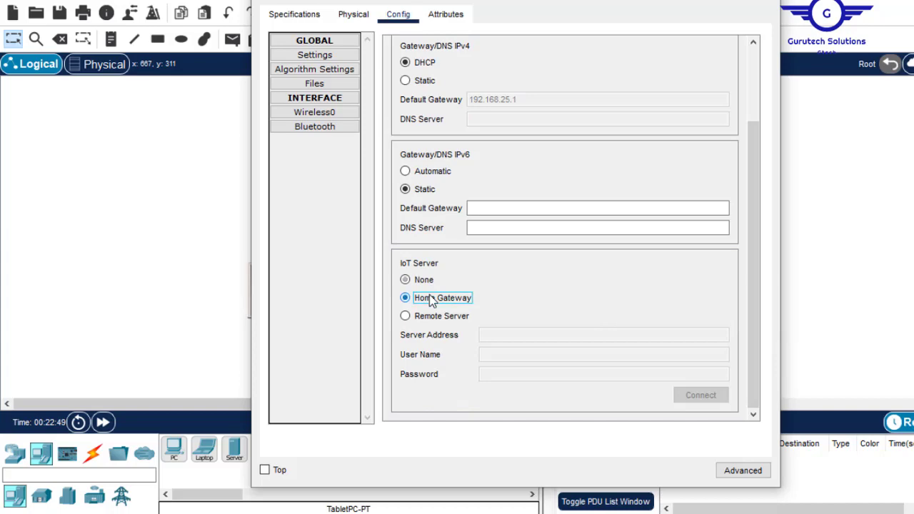
left_click(759, 2)
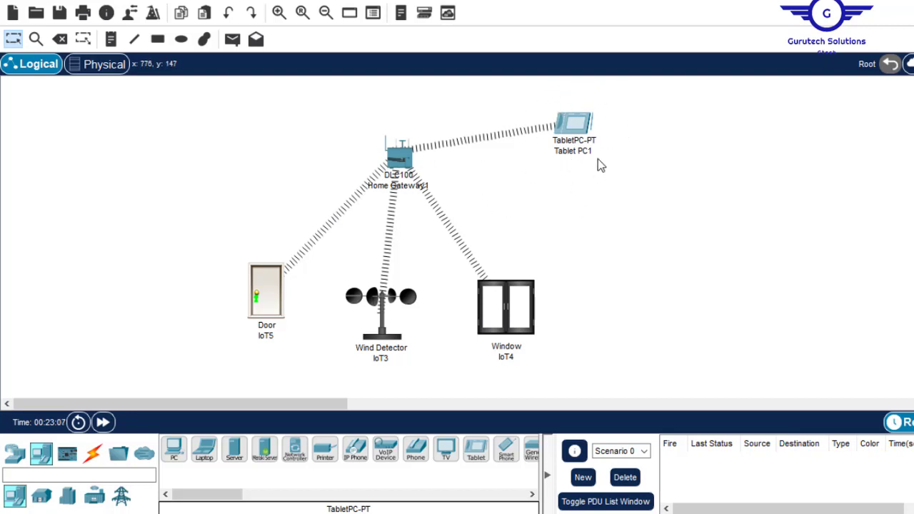
- Launch IoT Monitor on Tablet PC1 and log in to server 192.168.25.1
left_click(576, 123)
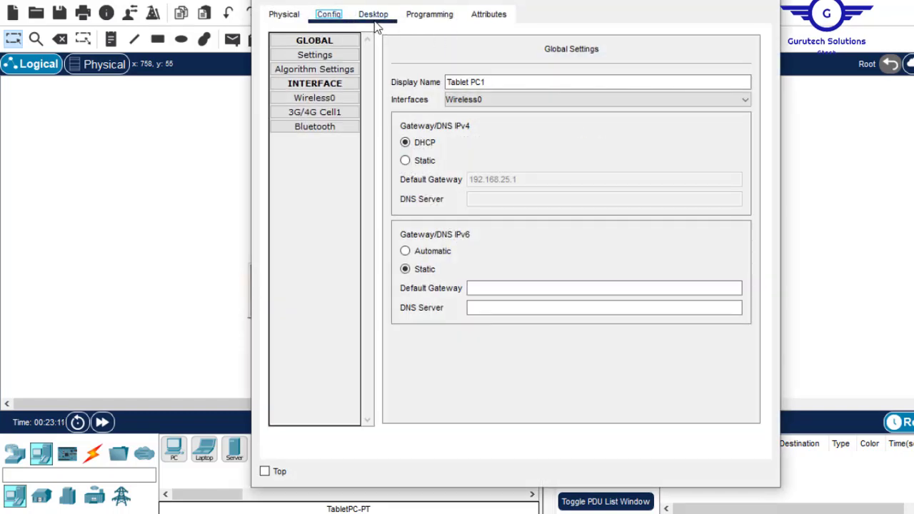
left_click(374, 20)
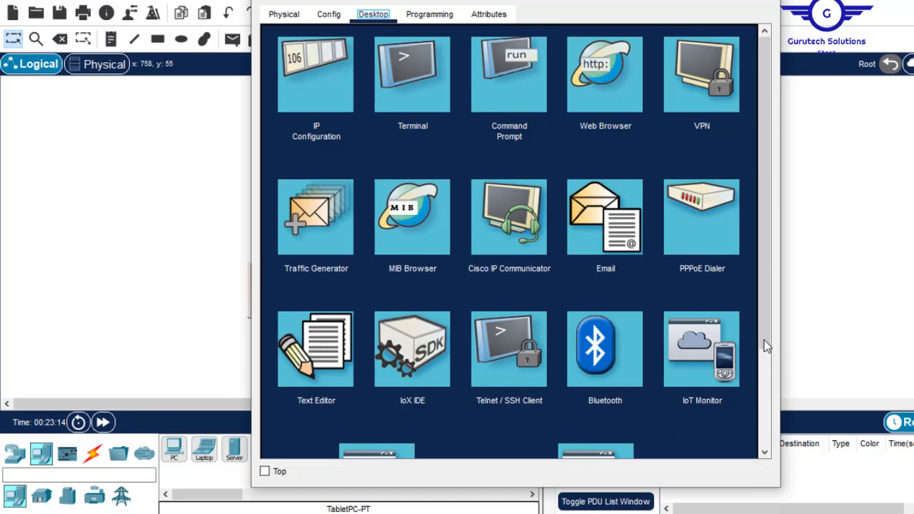
left_click(704, 349)
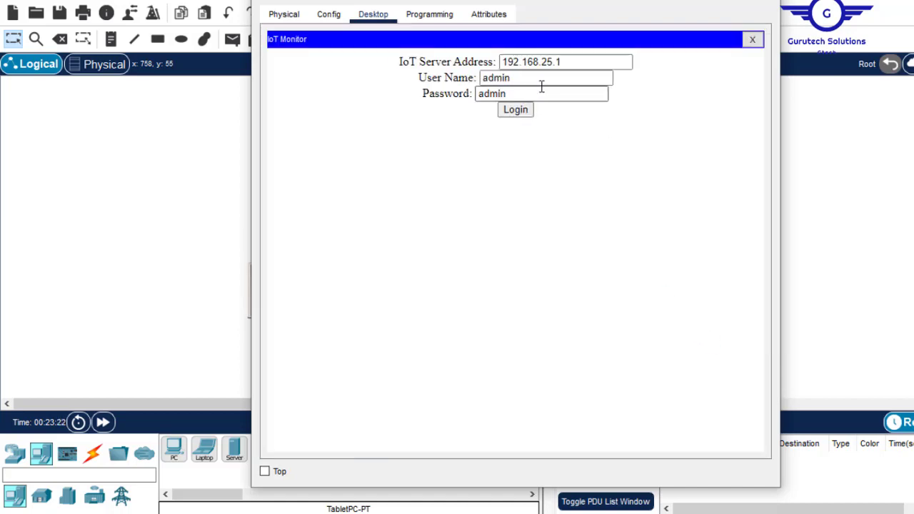
left_click_drag(590, 65, 503, 62)
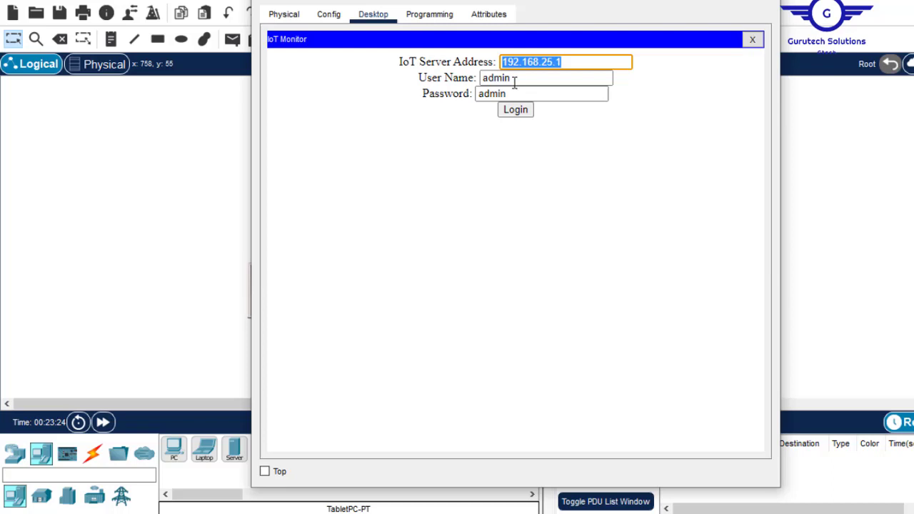
left_click(516, 116)
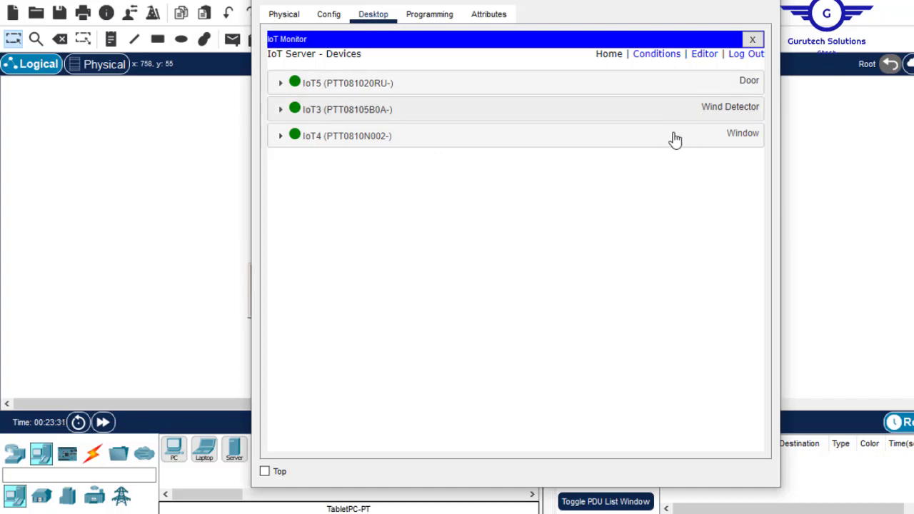
- Rename the door, wind detector and window labels to SMART-DOOR, WIND-DETECTOR and SMART-WINDOW
left_click(689, 4)
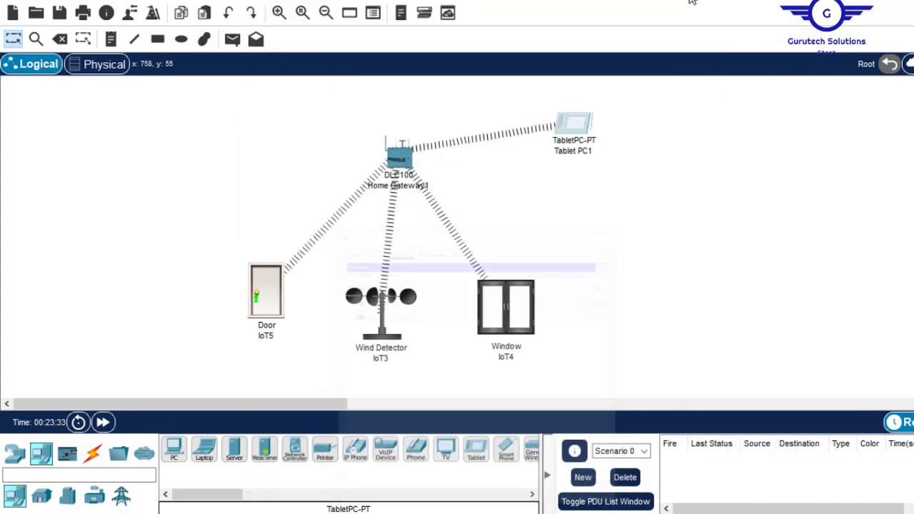
left_click(264, 338)
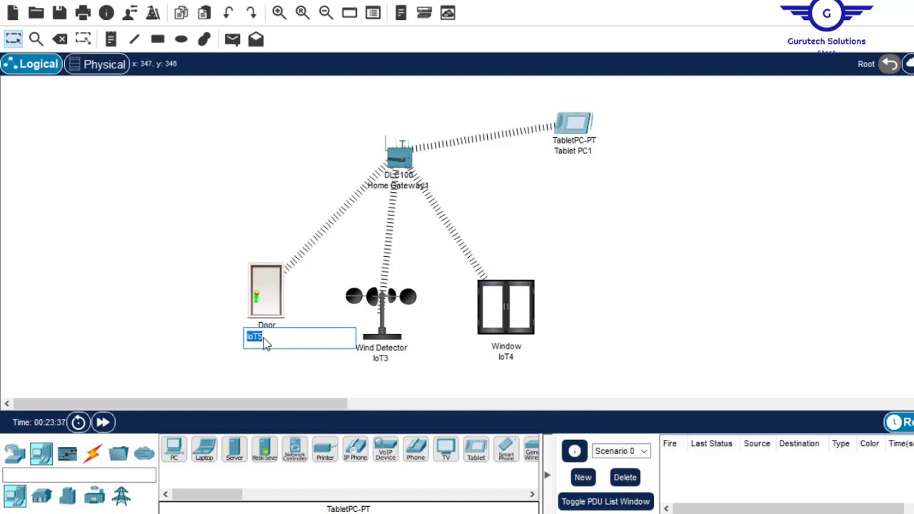
type("SMART-DOOR")
left_click(384, 360)
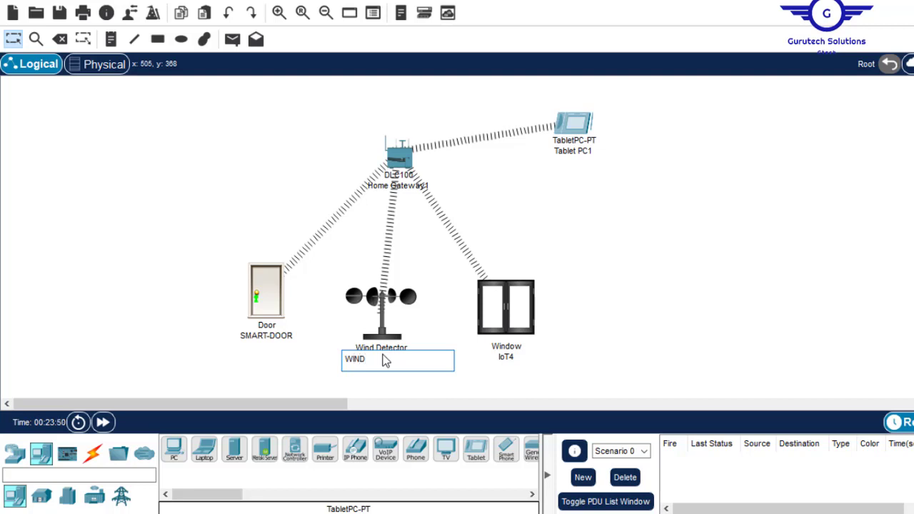
type("WIND-DETECTOR")
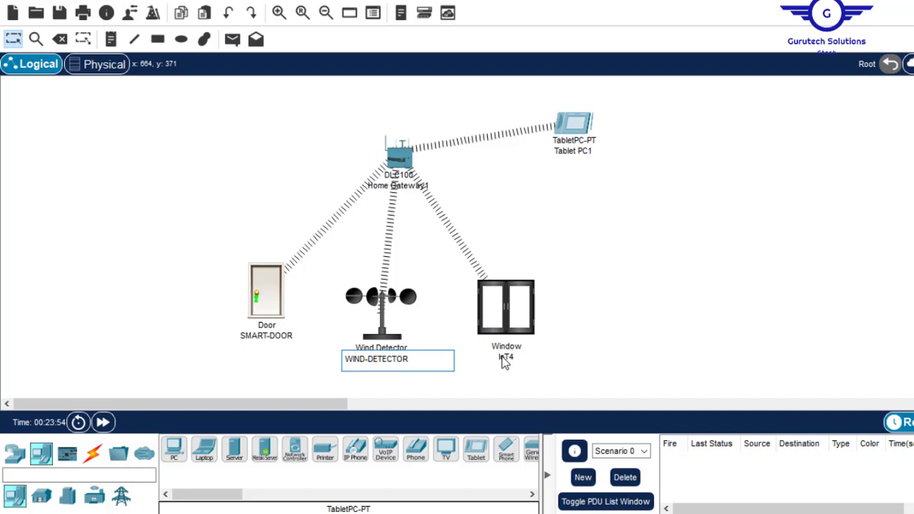
left_click(505, 361)
type("SMART")
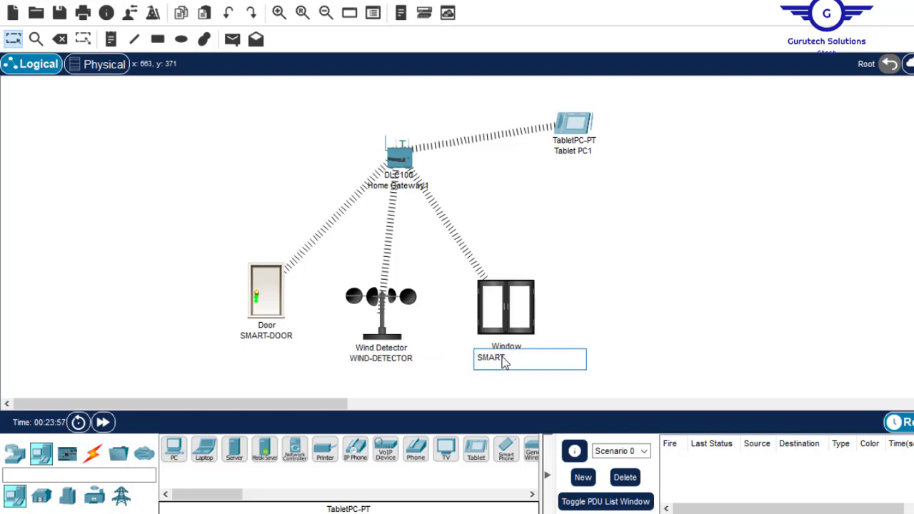
type("-WINDOW")
left_click(761, 268)
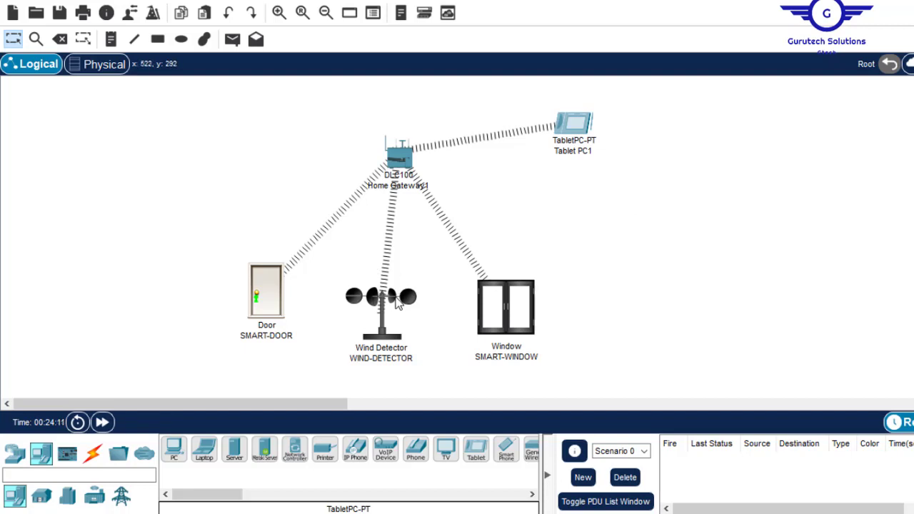
- Nudge WIND-DETECTOR upward and expand its row in IoT Monitor to see the Wind reading
mouse_move(395, 296)
left_mouse_down()
mouse_move(400, 277)
mouse_move(392, 295)
mouse_move(592, 237)
mouse_move(425, 300)
mouse_move(400, 295)
left_mouse_up()
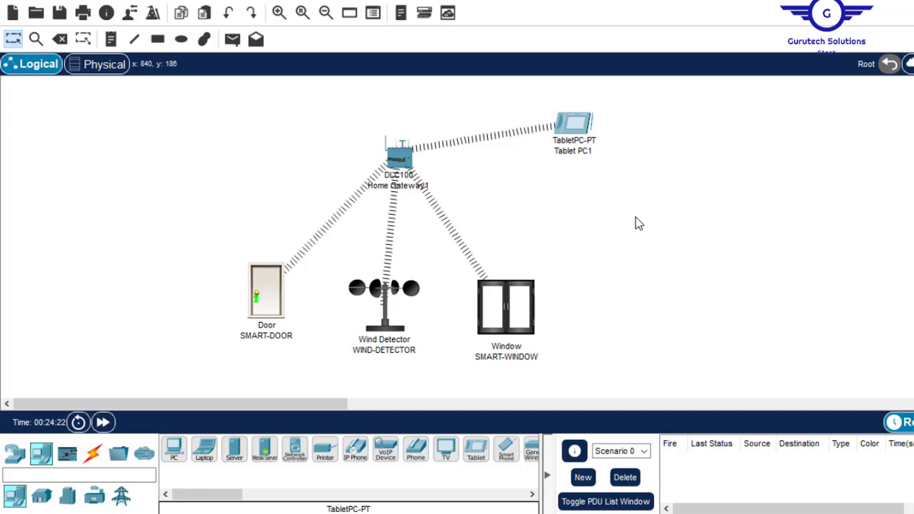
left_click(567, 141)
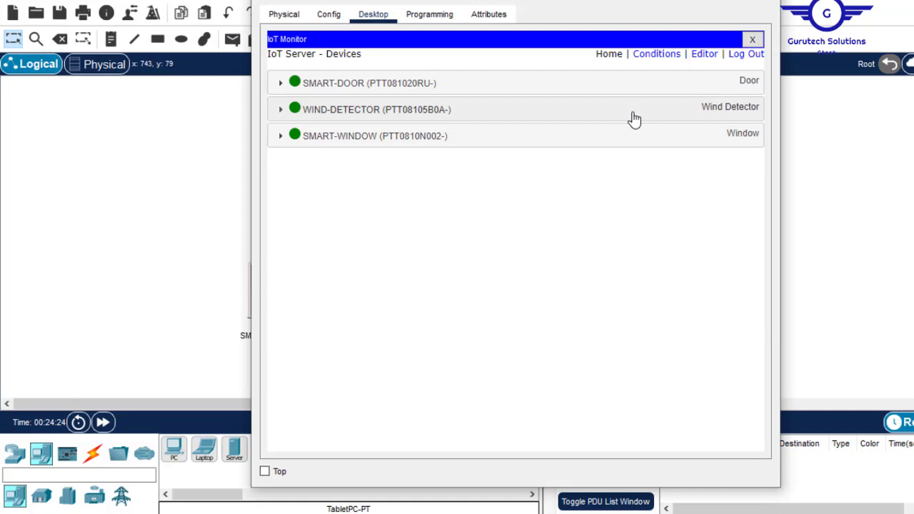
left_click(280, 111)
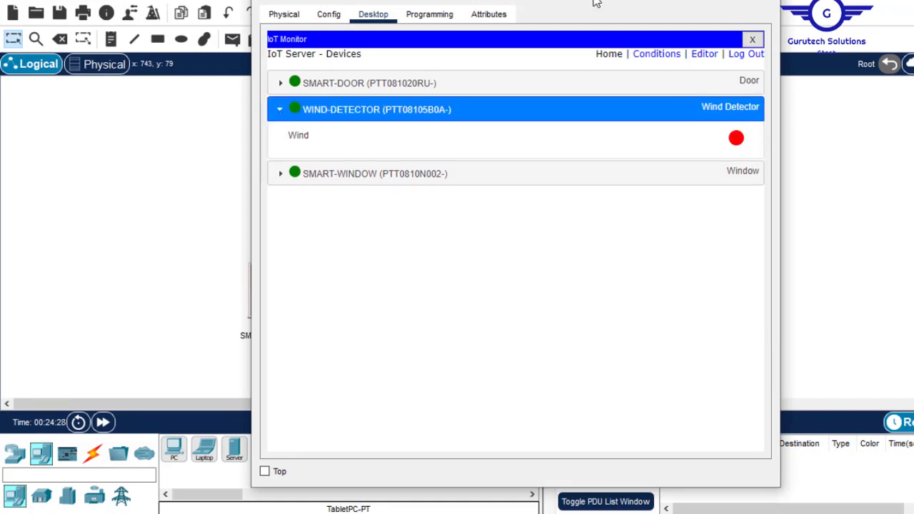
left_click_drag(593, 2, 802, 19)
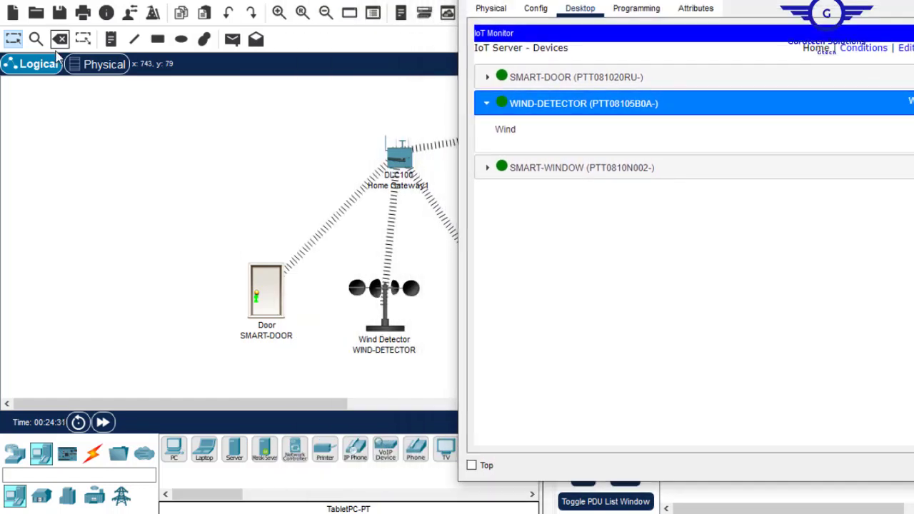
left_click(183, 100)
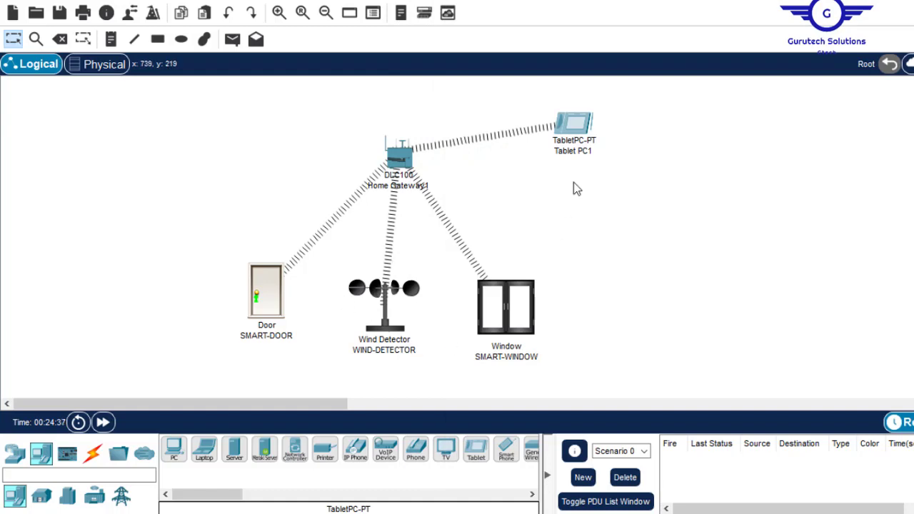
- Unlock SMART-DOOR from IoT Monitor, then lock it again
left_click(584, 123)
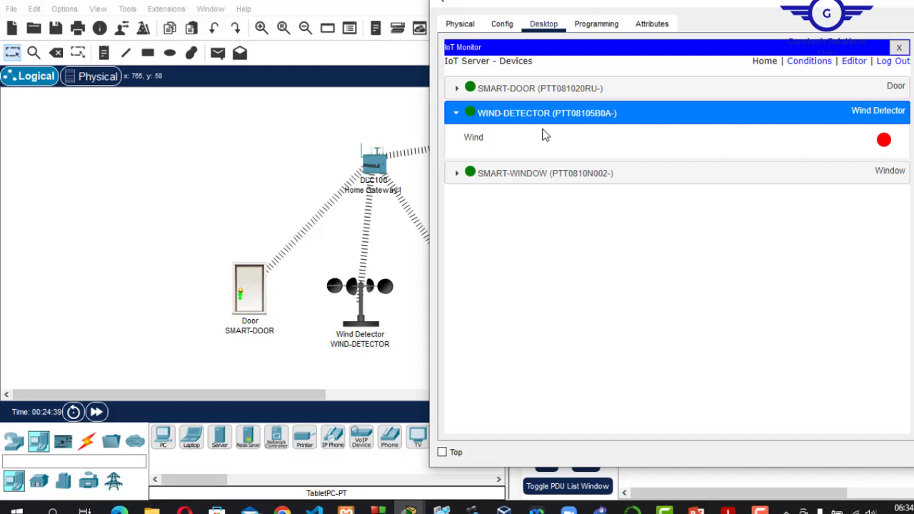
left_click(598, 95)
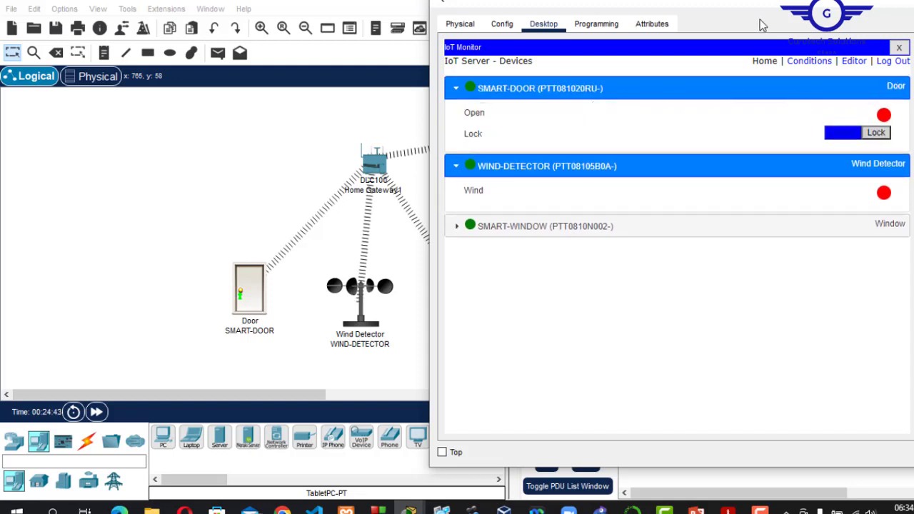
left_click(875, 133)
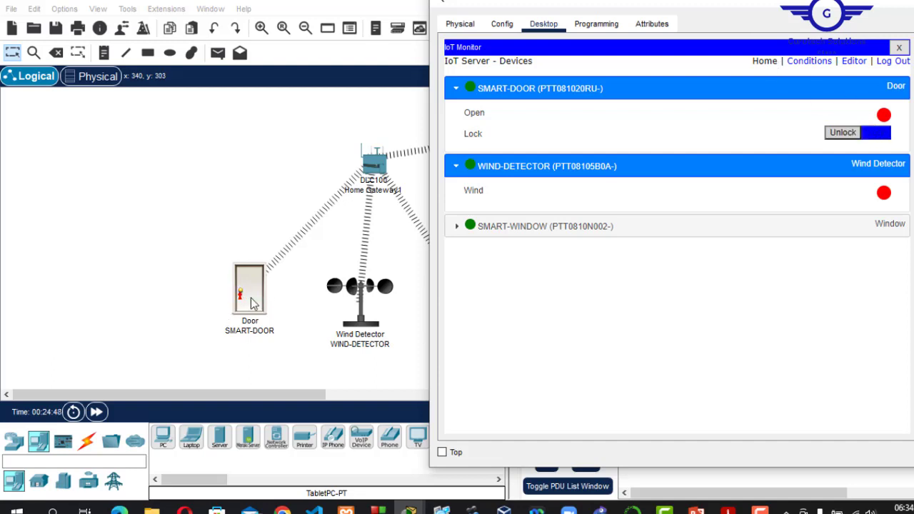
left_click(843, 134)
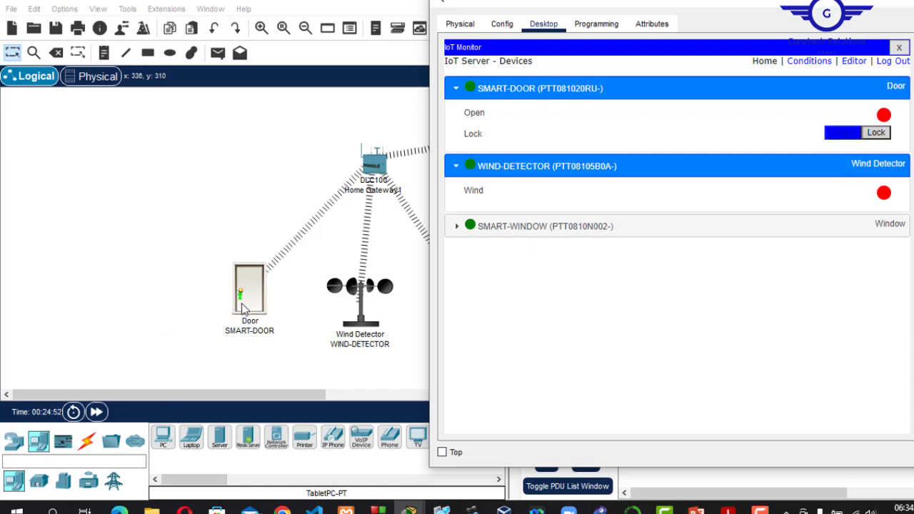
- Switch SMART-WINDOW on so the window opens
left_click_drag(775, 8, 777, 184)
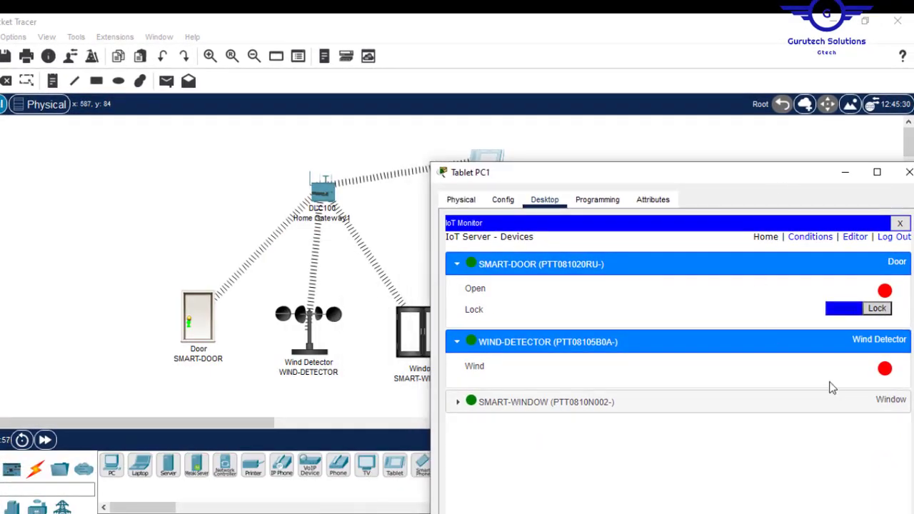
left_click(839, 402)
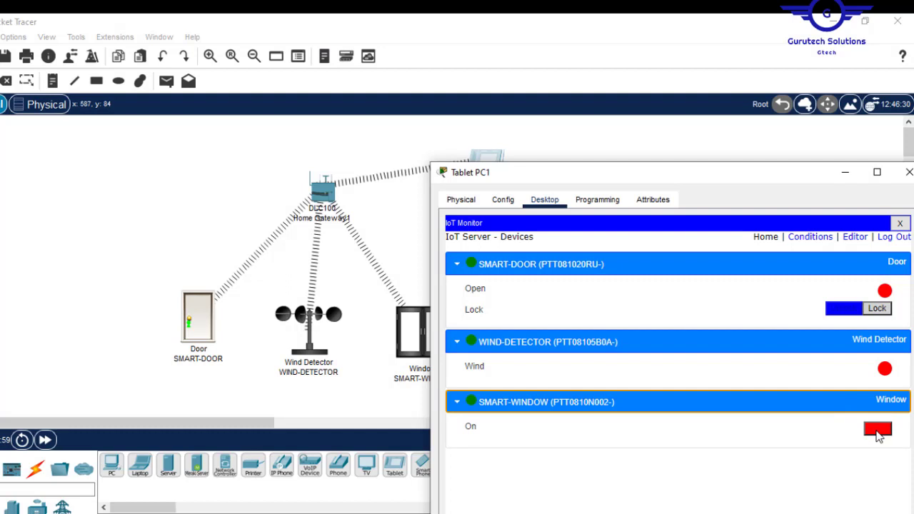
left_click(877, 432)
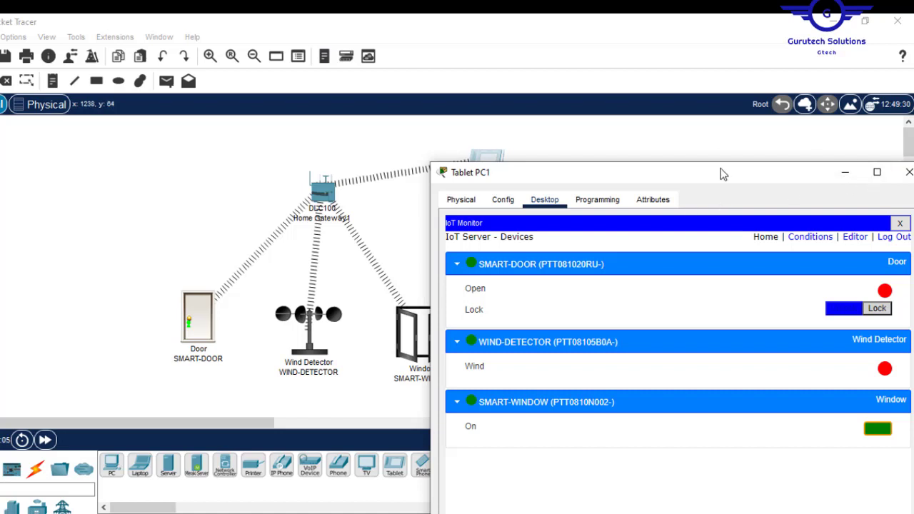
- Add a Motion Detector beside the wind detector and move the door up and left
left_click_drag(721, 174, 491, 75)
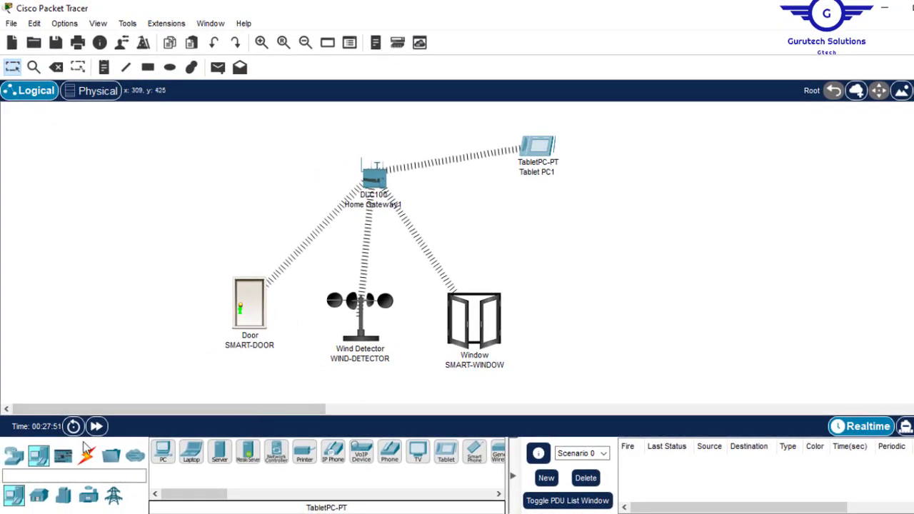
left_click(38, 495)
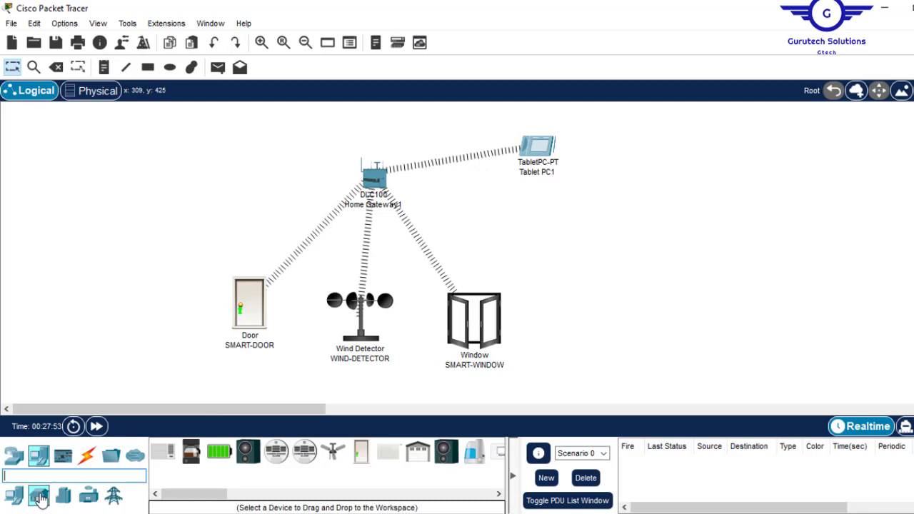
left_click_drag(206, 495, 266, 508)
left_click_drag(312, 454, 305, 347)
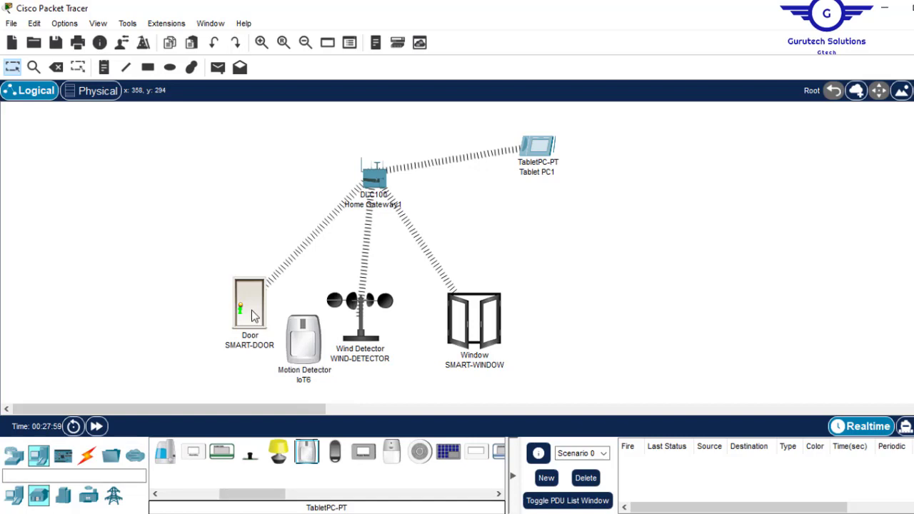
left_click_drag(249, 319, 218, 294)
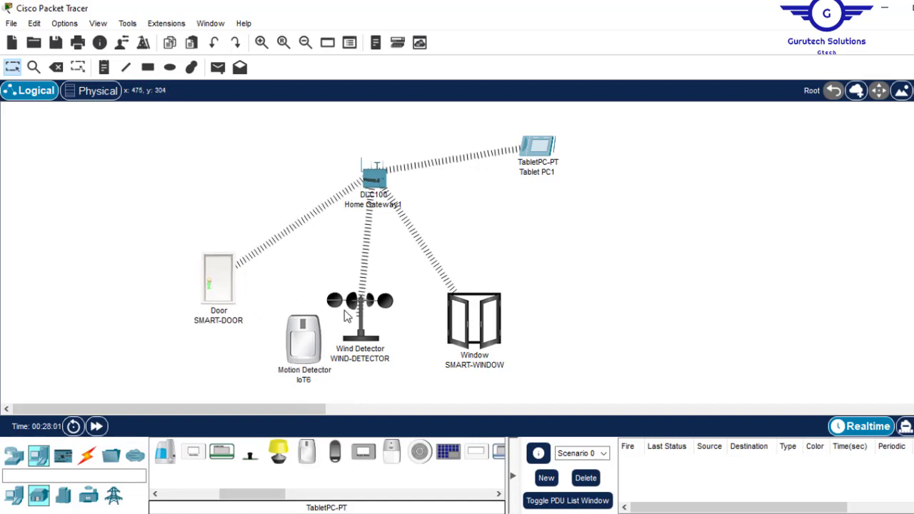
left_click_drag(308, 343, 306, 323)
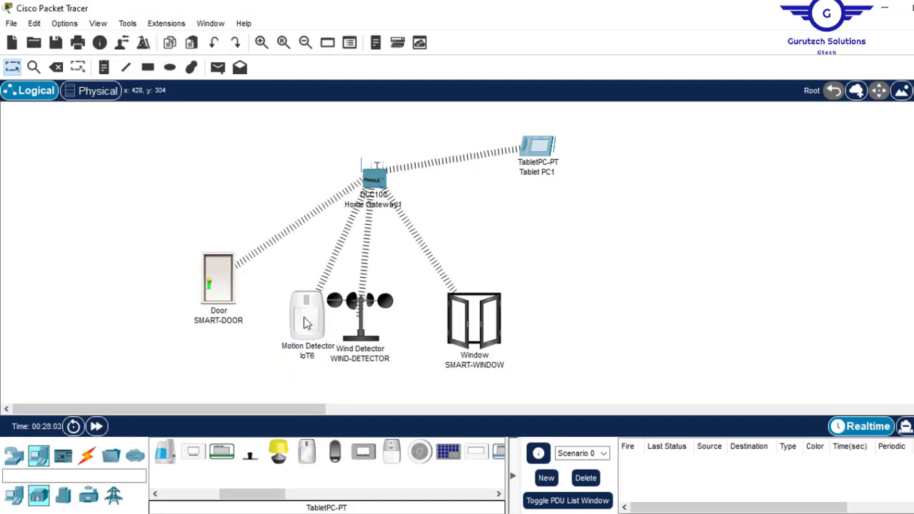
- In IoT6's Thing Editor, delete the grey and red detector images and start adding a new image
left_click(304, 322)
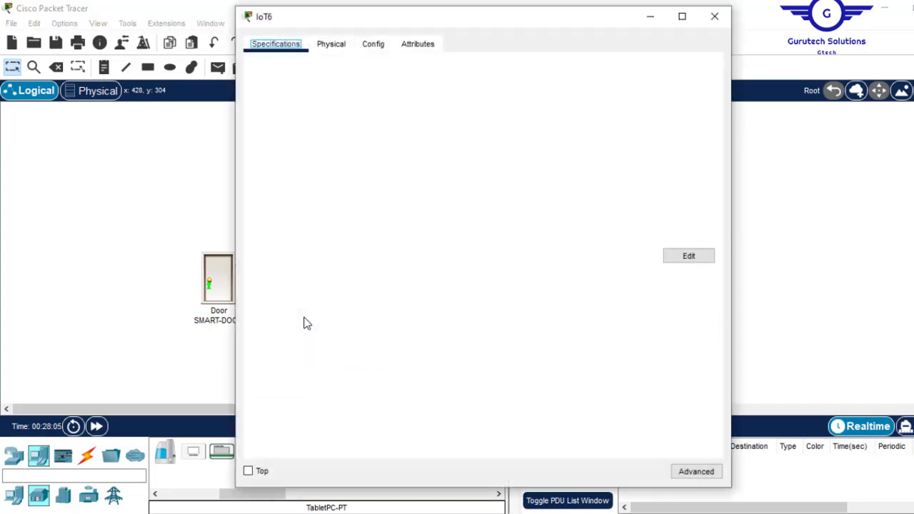
left_click(698, 473)
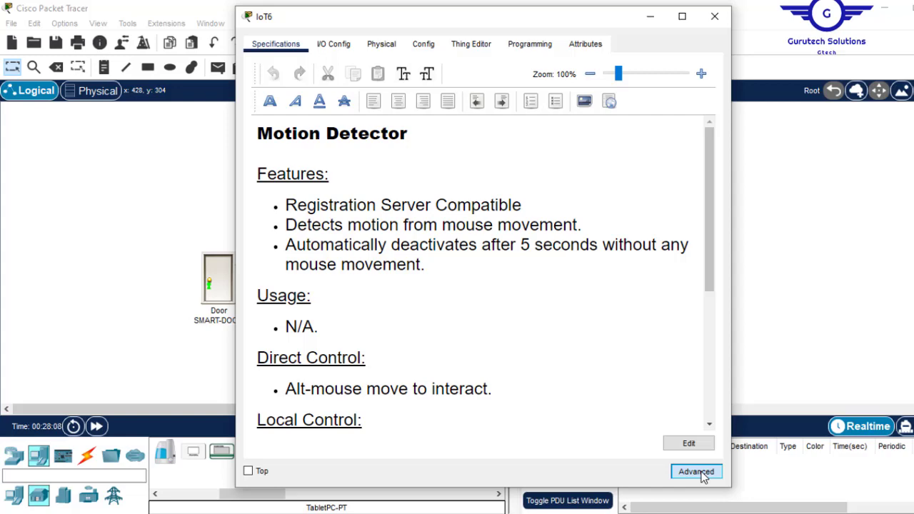
left_click(461, 47)
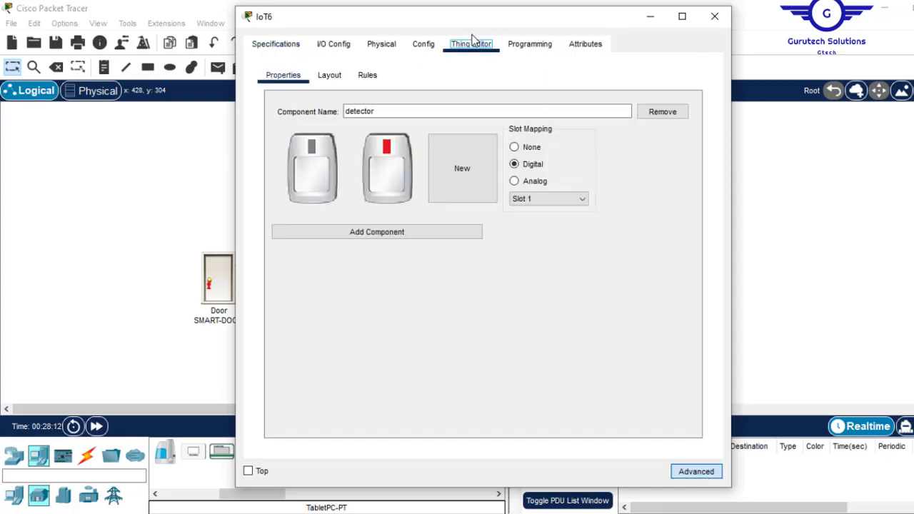
mouse_move(331, 160)
left_click(336, 145)
left_click(336, 145)
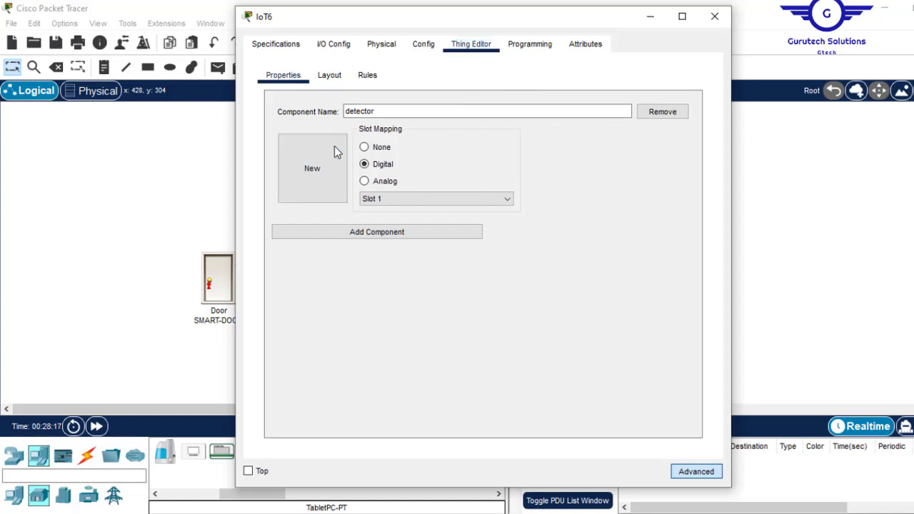
left_click(318, 167)
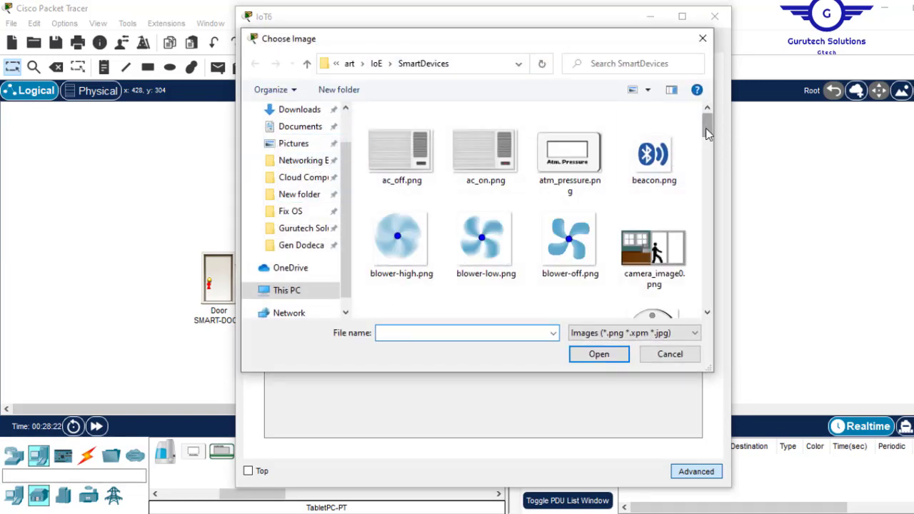
- Load WindDetector.png as the detector component's LOW-state image
left_click_drag(708, 127, 710, 300)
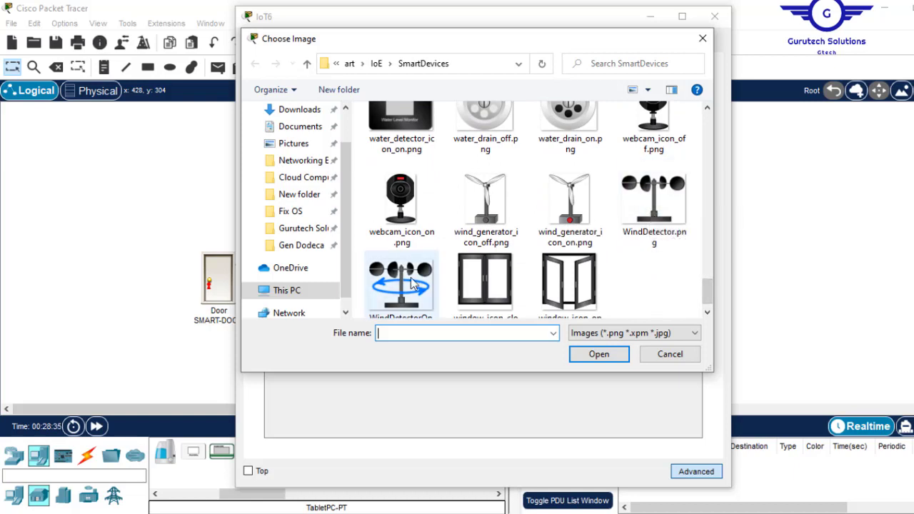
left_click(654, 187)
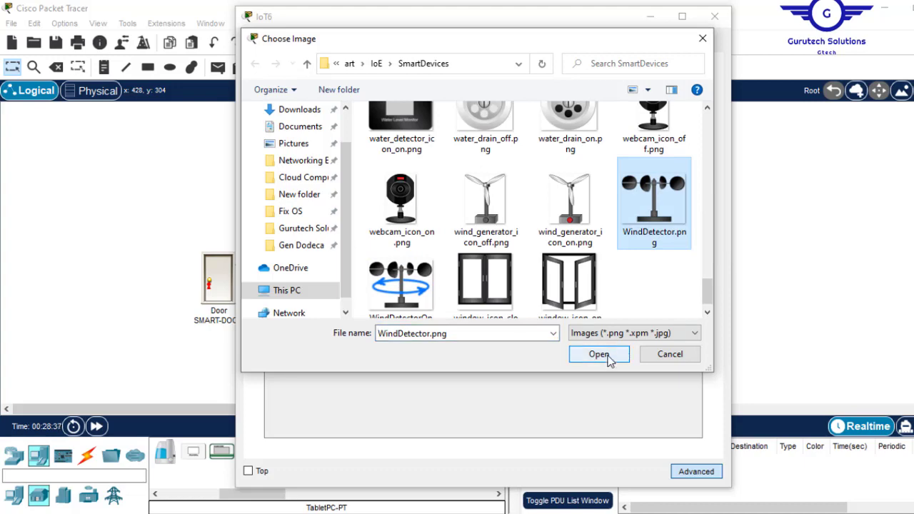
left_click(599, 354)
- Load WindDetectorOn.png as the HIGH-state image and review the per-state image rules
left_click(398, 165)
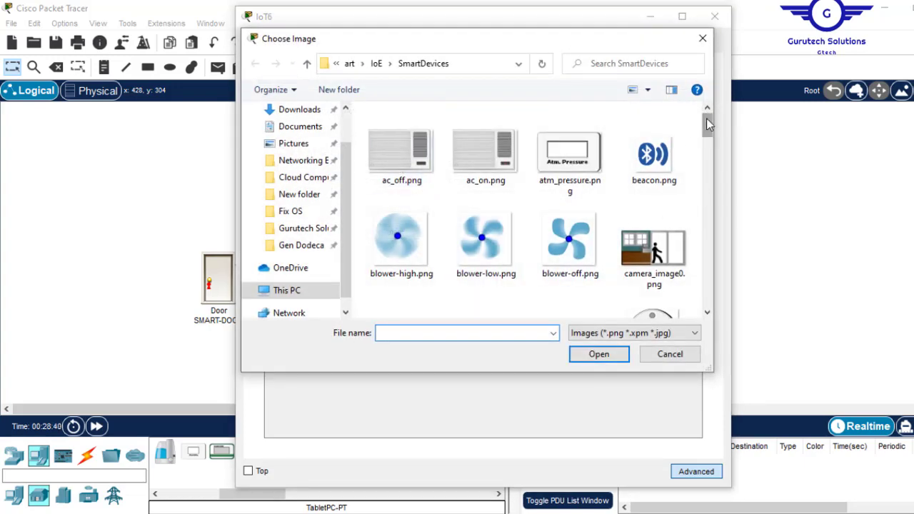
left_click(711, 253)
scroll(705, 284, "down", 10)
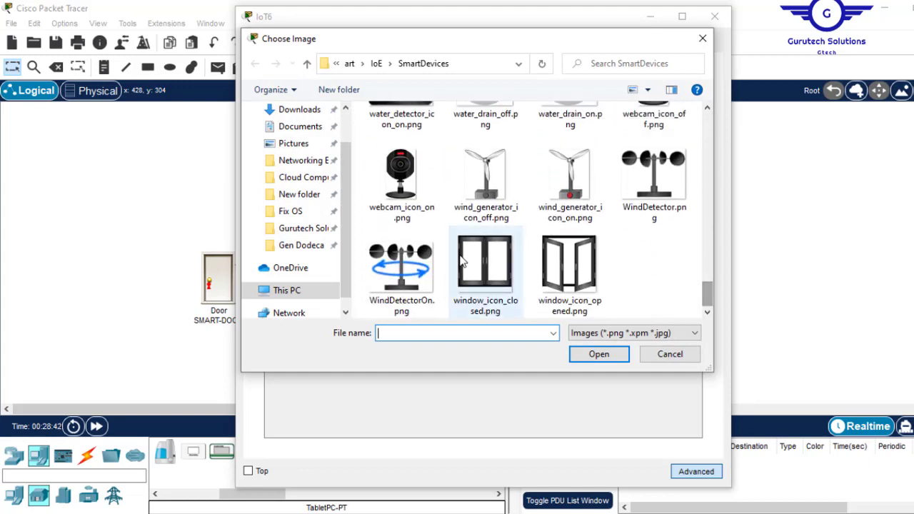
left_click(412, 257)
left_click(597, 355)
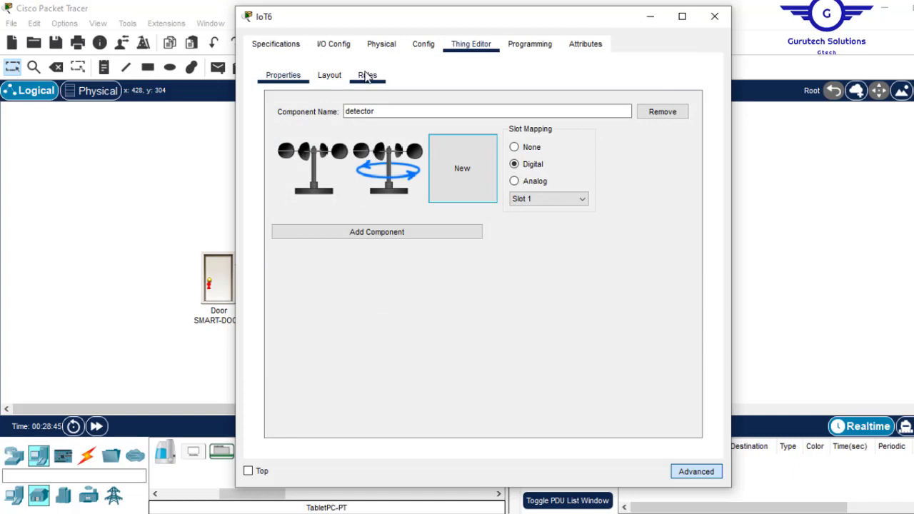
left_click(329, 75)
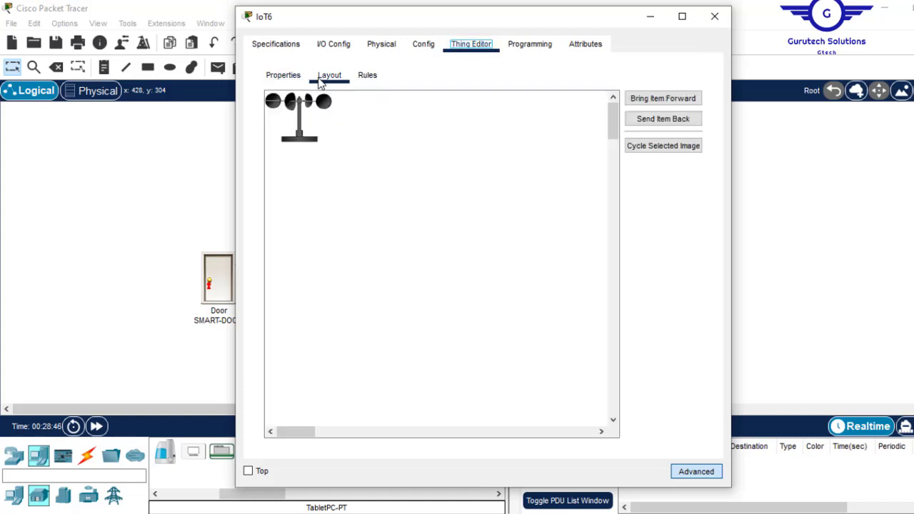
left_click(368, 75)
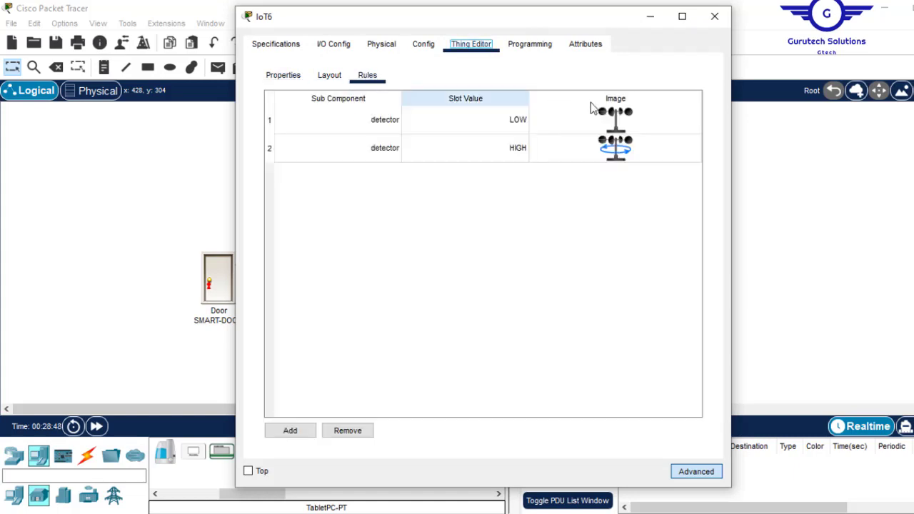
- Move the original WIND-DETECTOR device aside and delete it
left_click(714, 17)
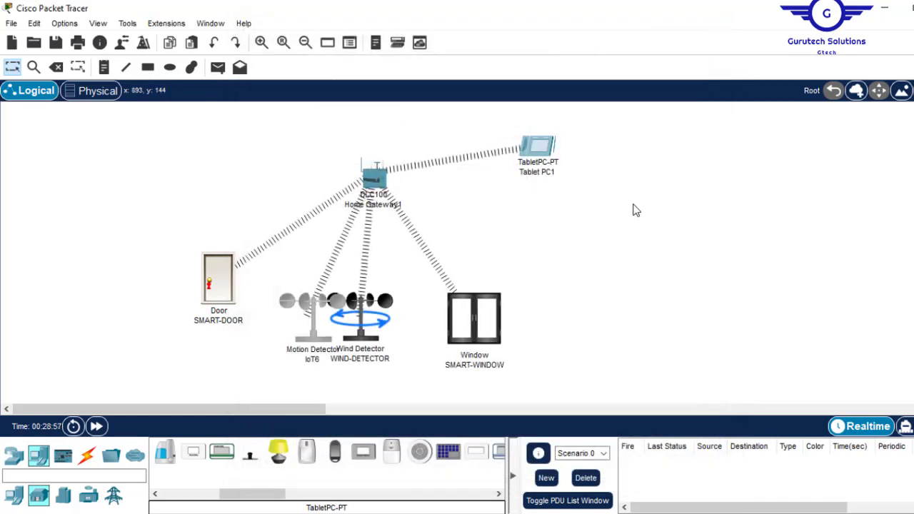
left_click_drag(371, 314, 402, 309)
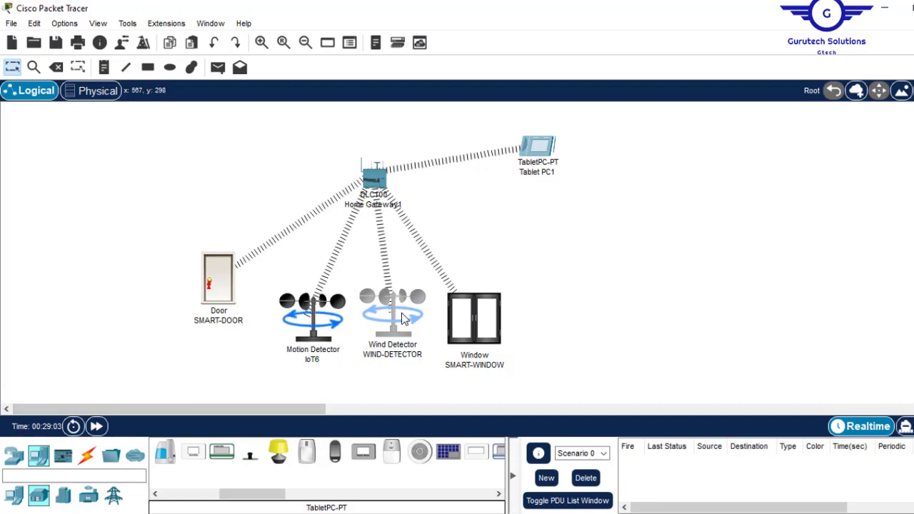
left_click_drag(401, 313, 700, 228)
key("Delete")
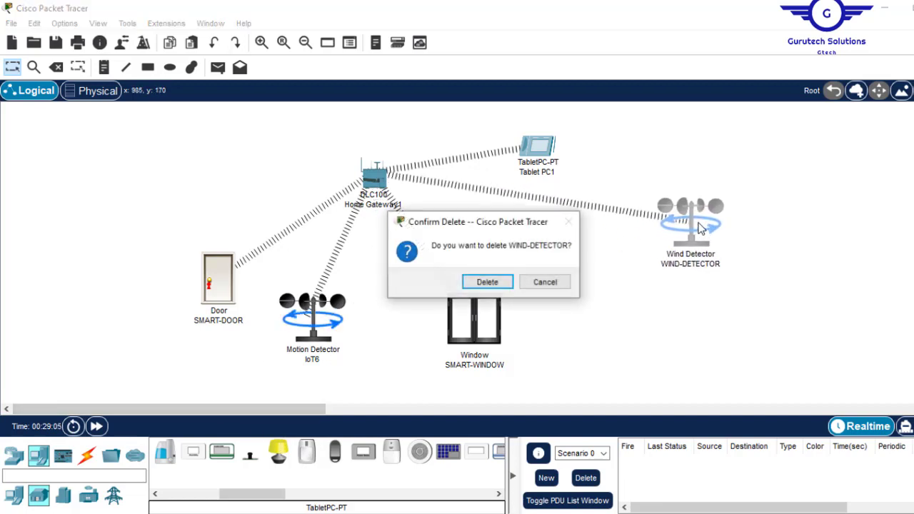
key("Return")
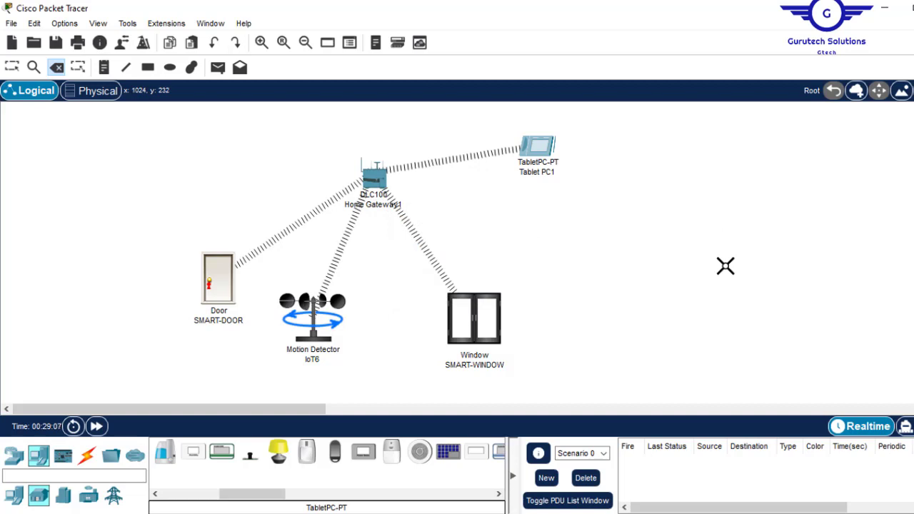
key("Escape")
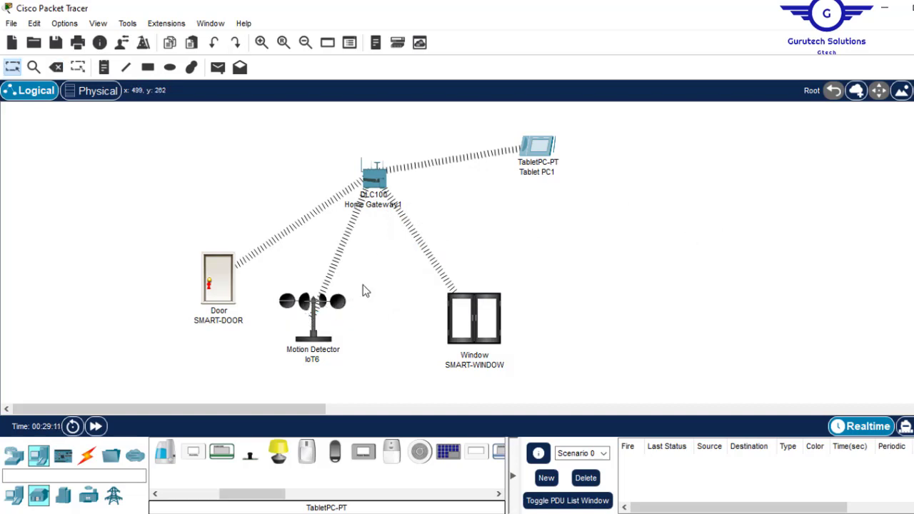
- Place the reskinned motion detector under the gateway and rename it WIND-DETECTOR
left_click_drag(314, 314, 349, 300)
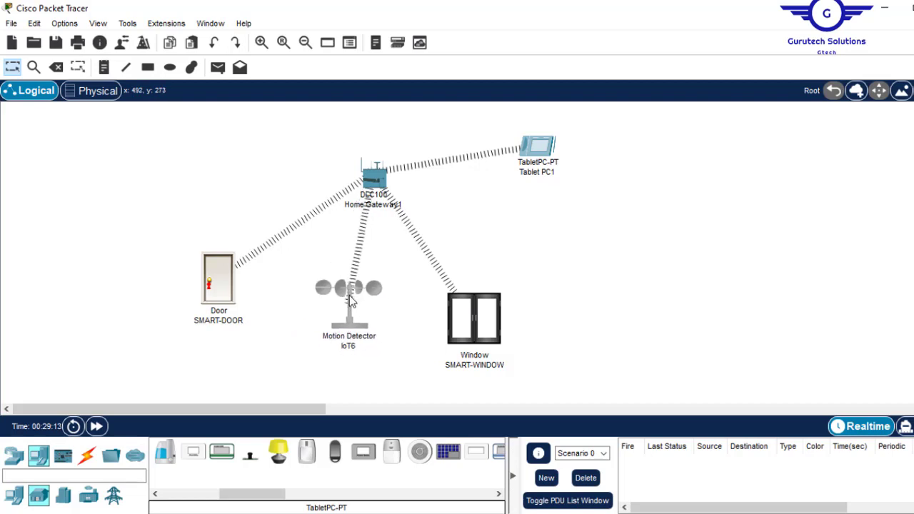
left_click(350, 347)
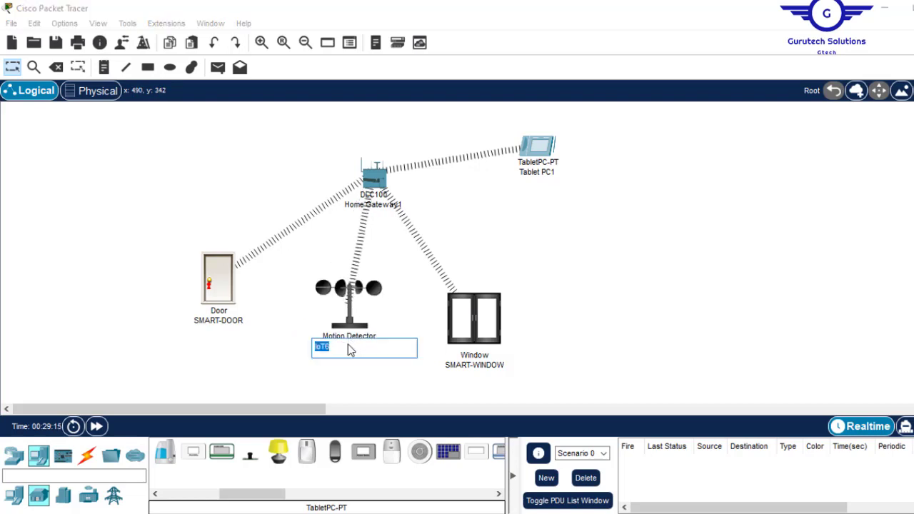
type("W")
type("IND-DETECTOR")
left_click(510, 287)
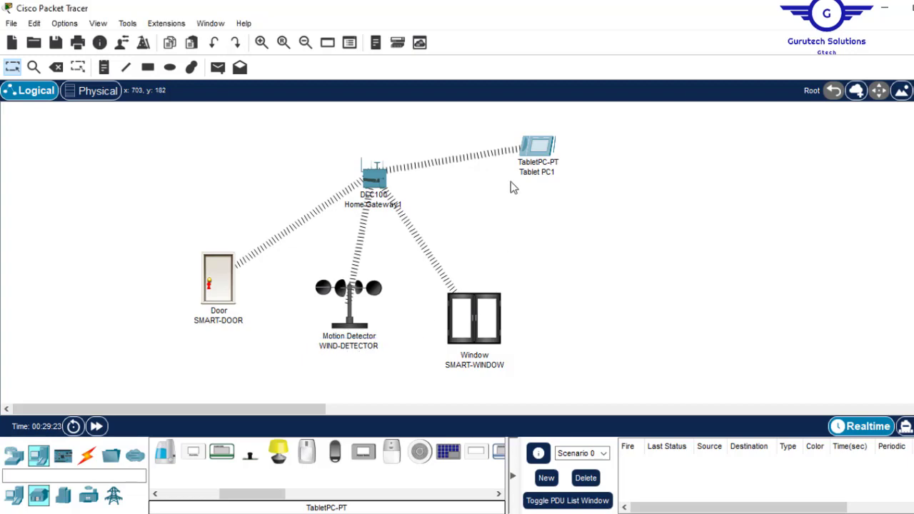
left_click(537, 151)
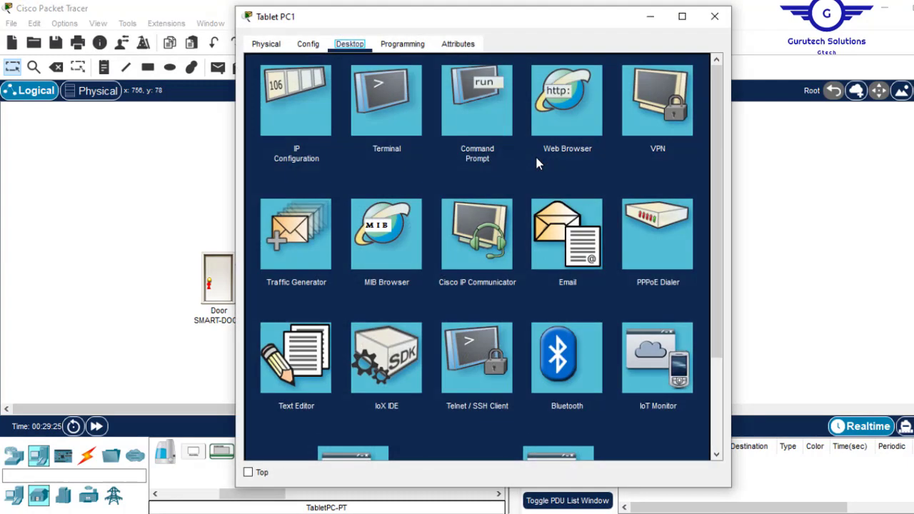
left_click(646, 365)
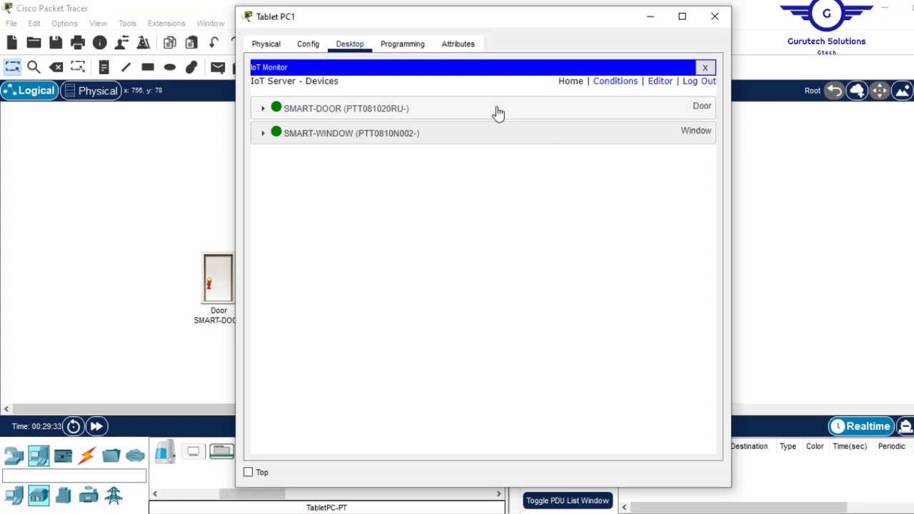
left_click(694, 81)
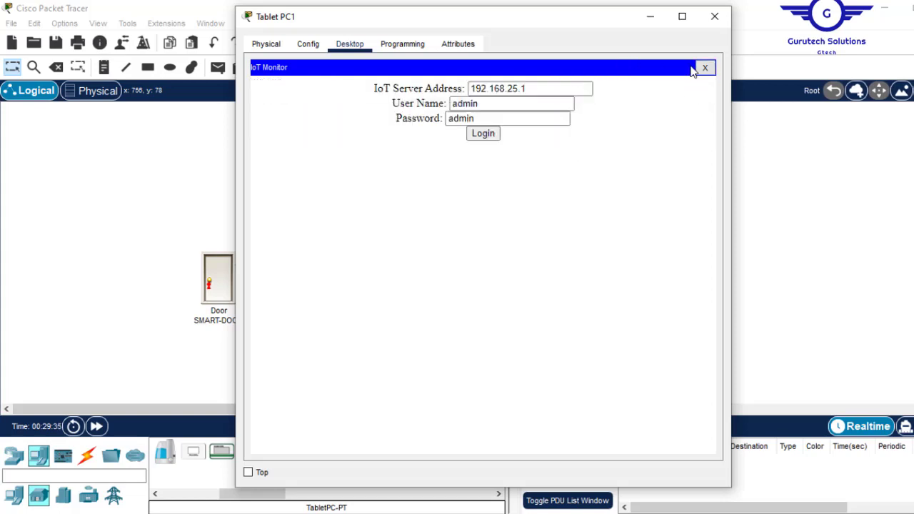
left_click(715, 20)
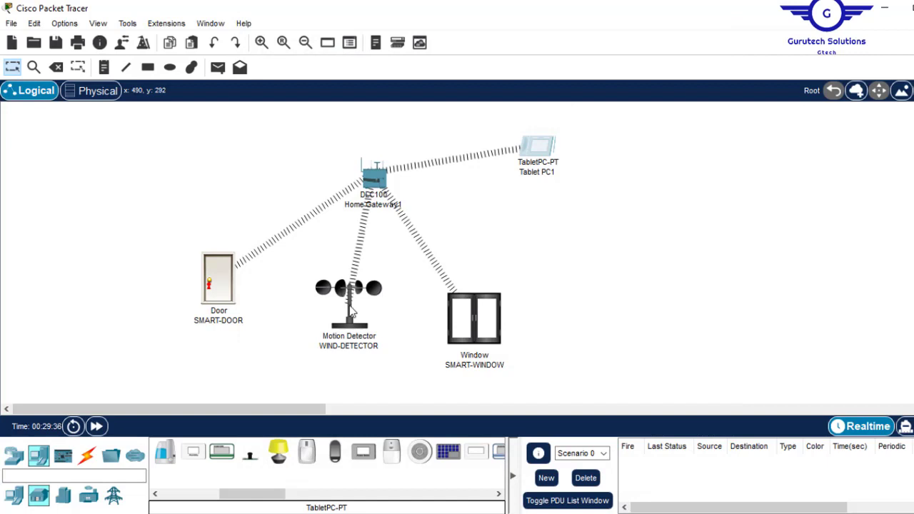
- Set WIND-DETECTOR's IoT Server to Home Gateway in its Config settings
mouse_move(351, 299)
left_click(348, 315)
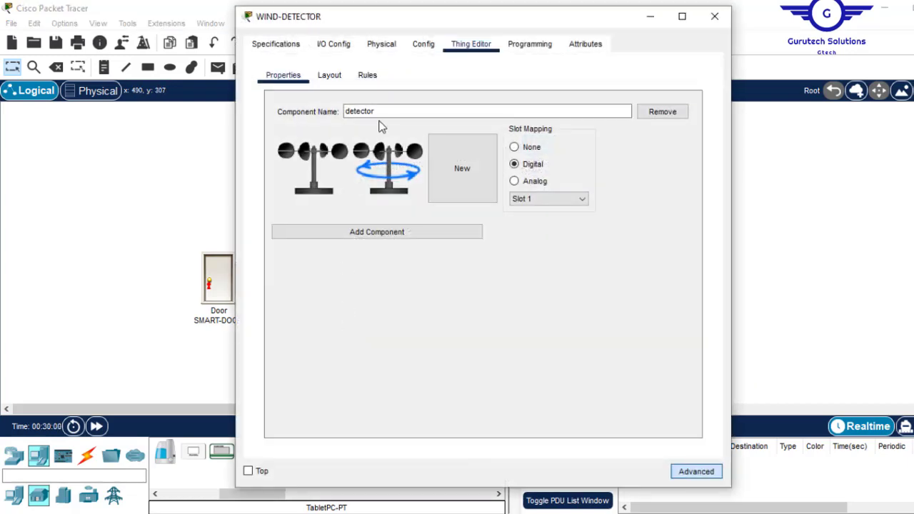
left_click(424, 44)
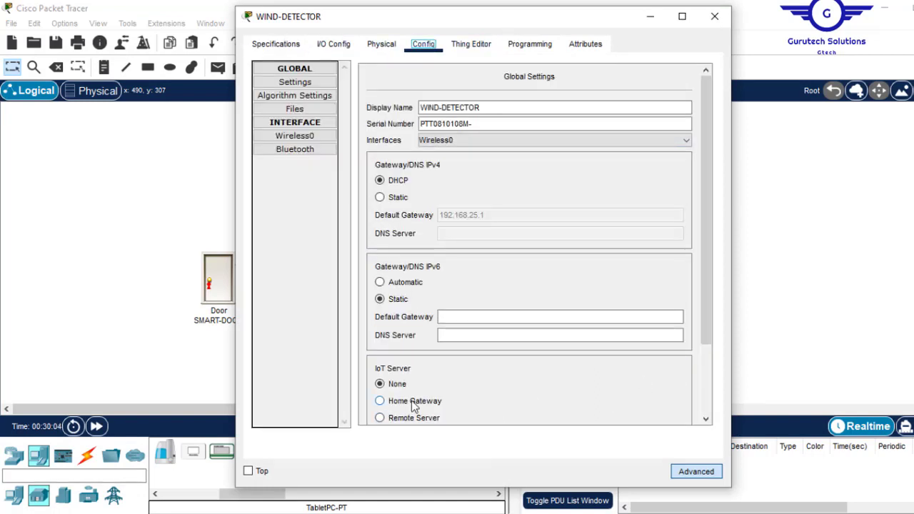
left_click(409, 401)
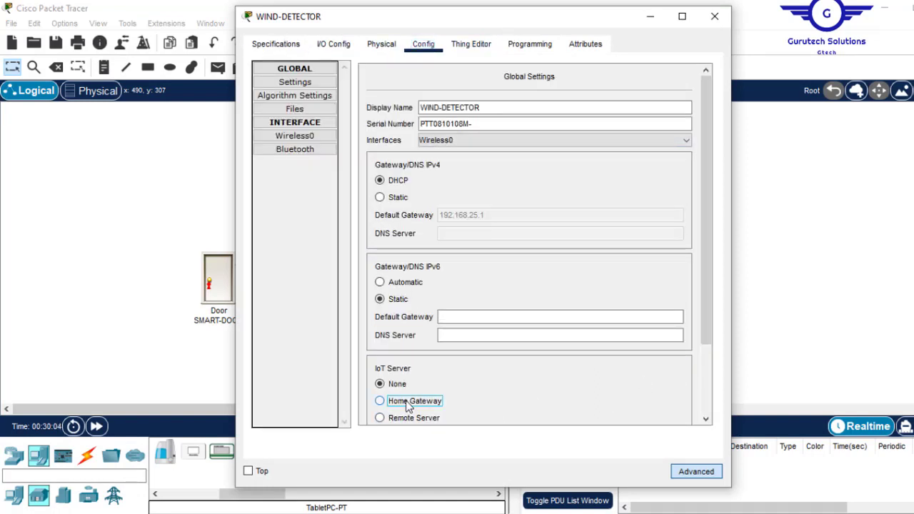
left_click(723, 19)
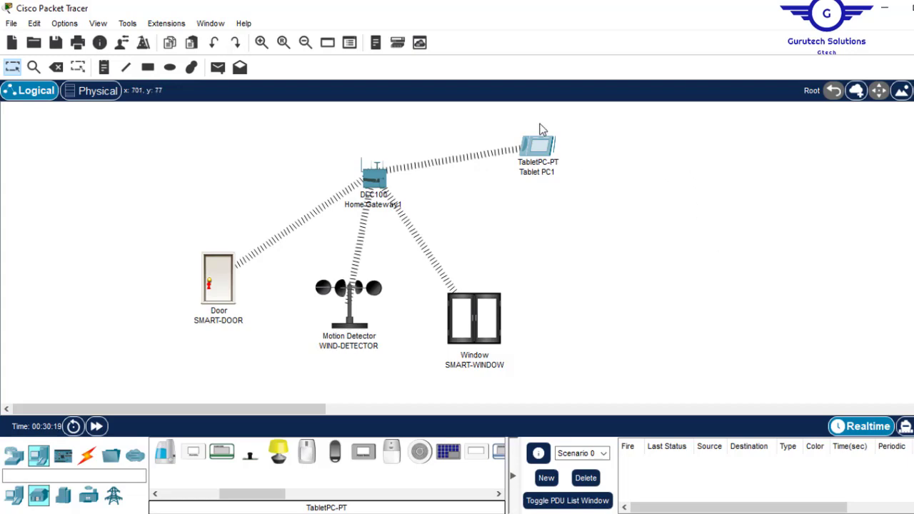
- Log into Tablet PC1's IoT Monitor and show the Conditions list with WINDDETECT
left_click(548, 150)
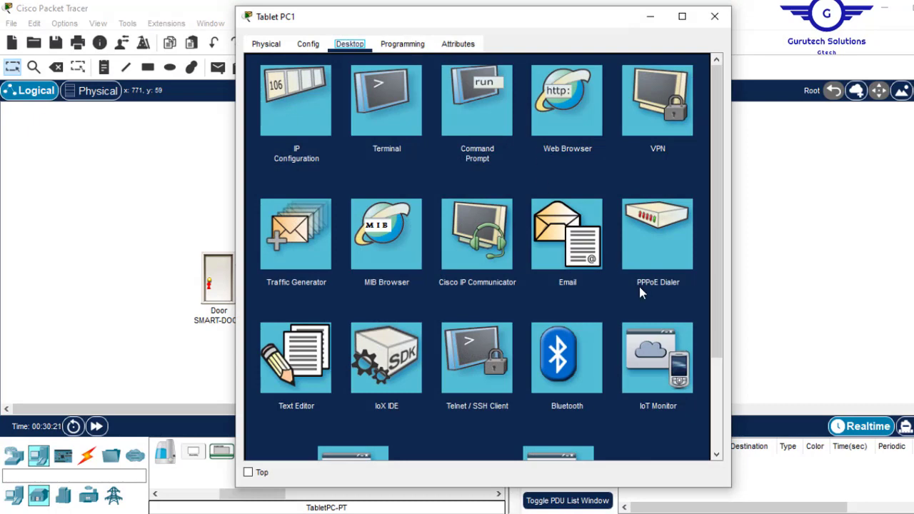
left_click(634, 362)
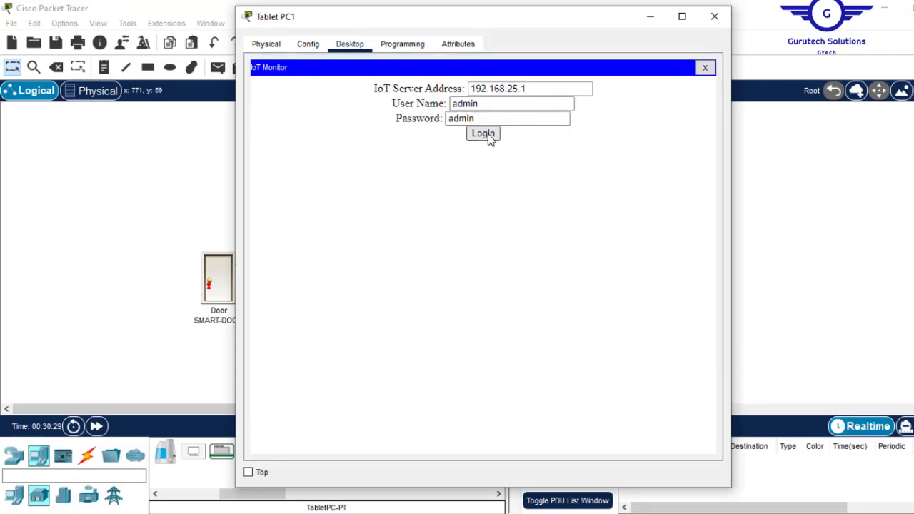
left_click(488, 134)
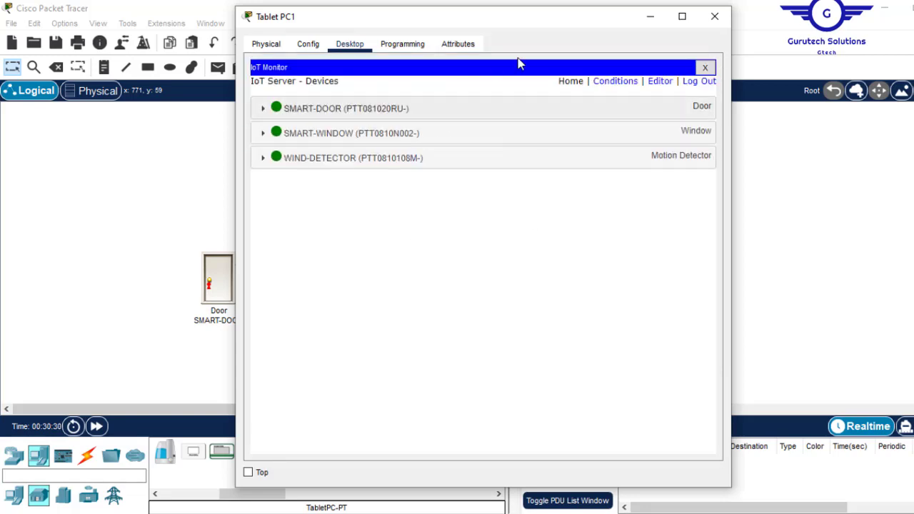
left_click(619, 84)
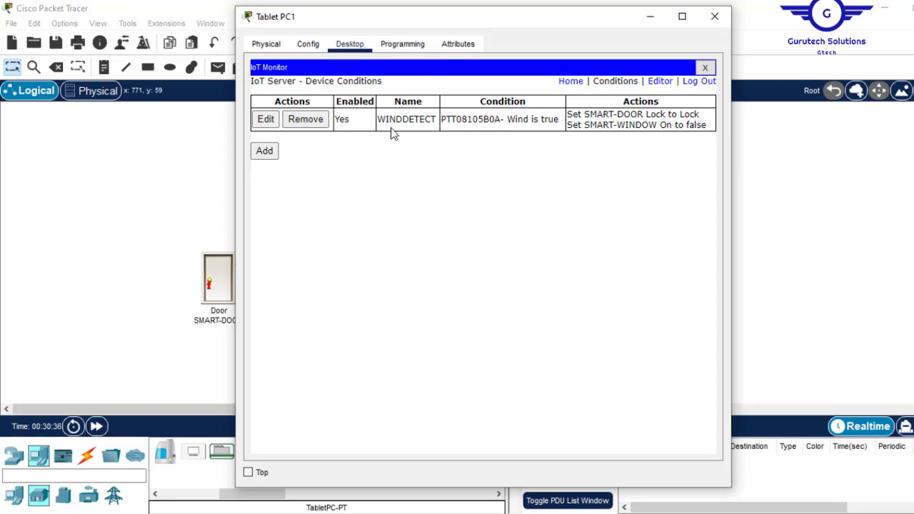
- Remove the old WINDDETECT rule and start a new rule conditioned on WIND-DETECTOR On
left_click(306, 120)
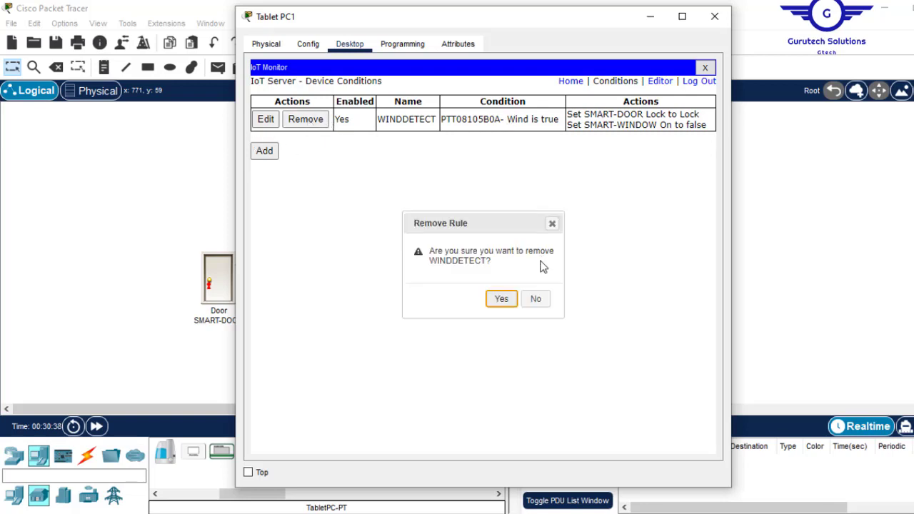
left_click(502, 300)
left_click(270, 130)
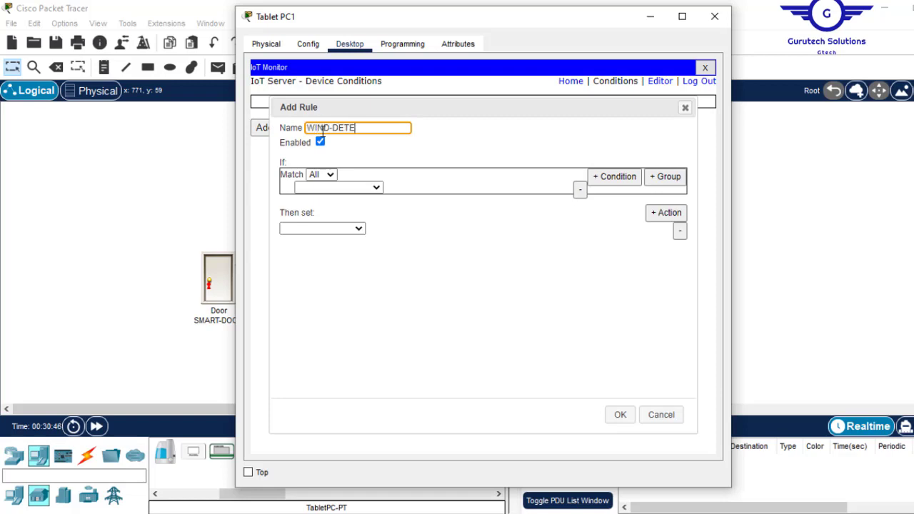
left_click(351, 187)
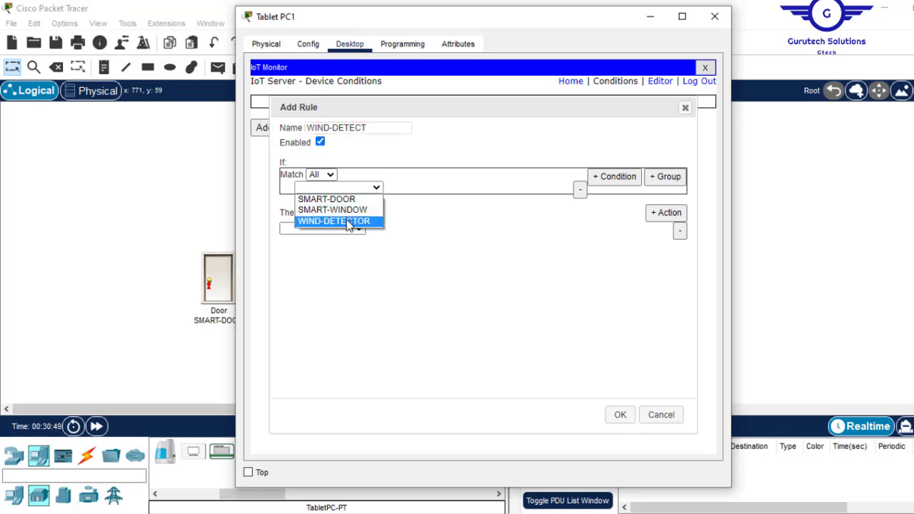
left_click(350, 223)
left_click(408, 188)
left_click(404, 199)
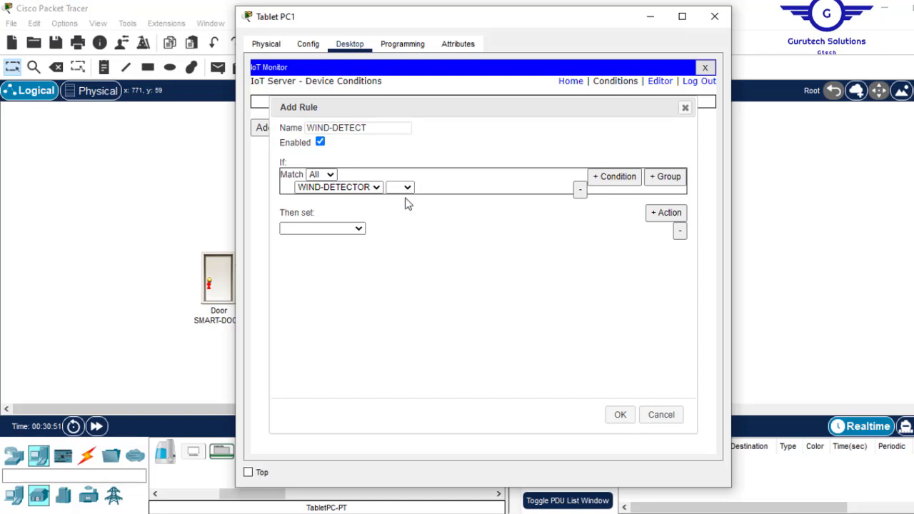
- Add a rule action that locks SMART-DOOR
left_click(349, 230)
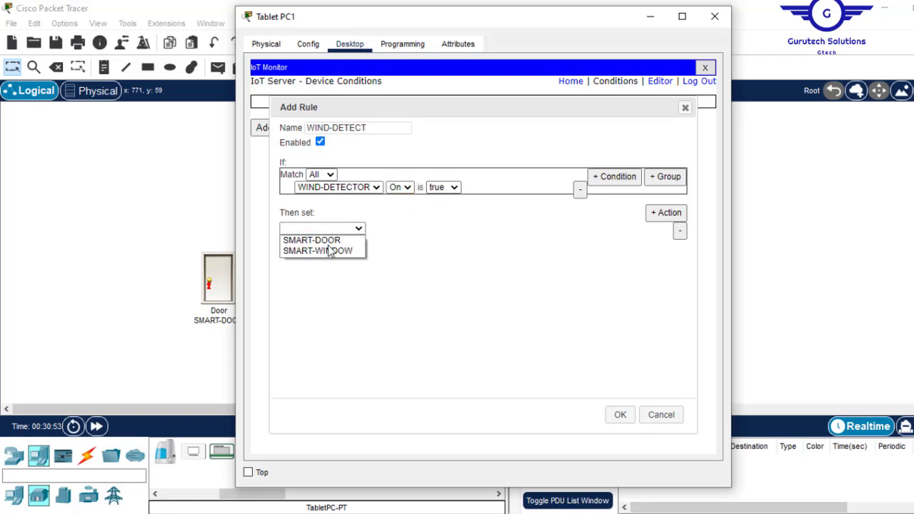
left_click(318, 241)
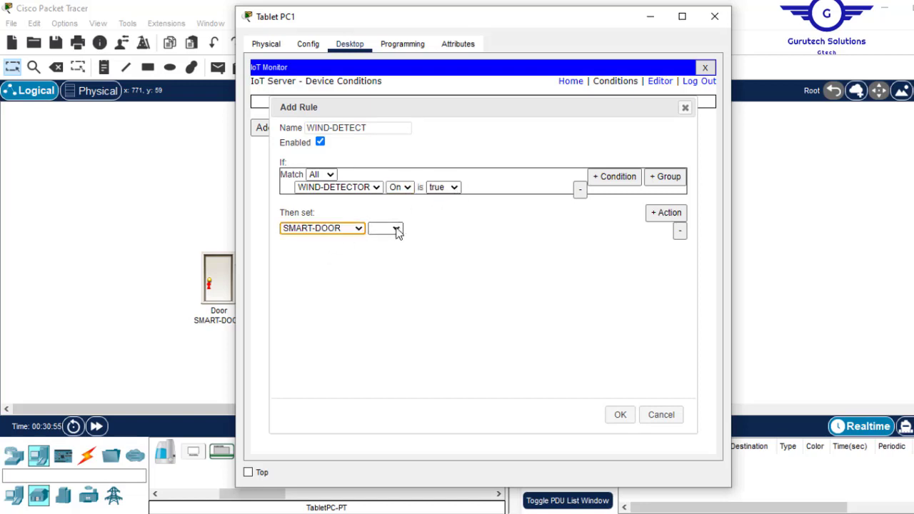
left_click(398, 230)
left_click(379, 240)
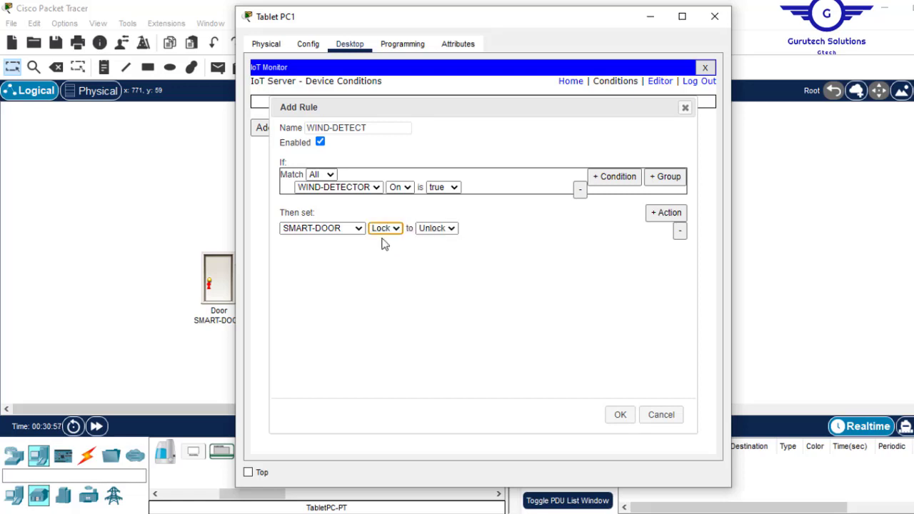
left_click(450, 229)
- Add a second action setting SMART-WINDOW On to false and save WIND-DETECT
left_click(662, 215)
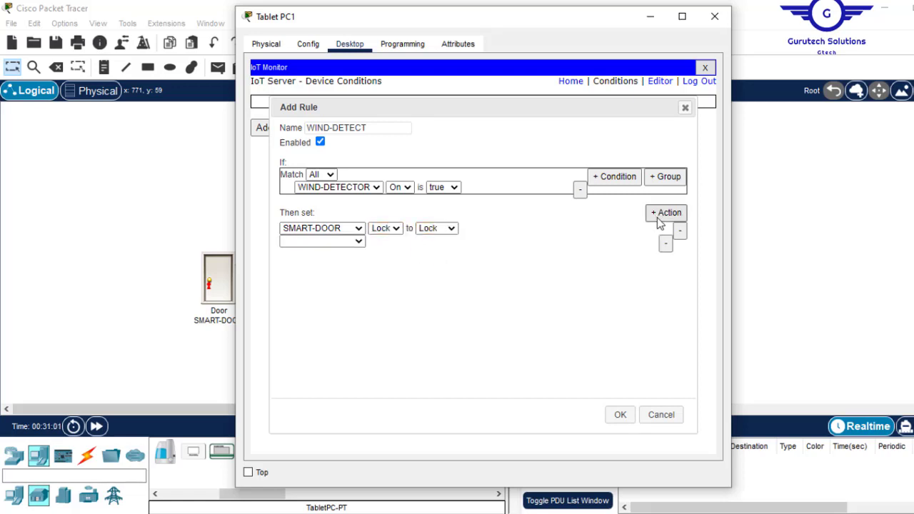
left_click(321, 240)
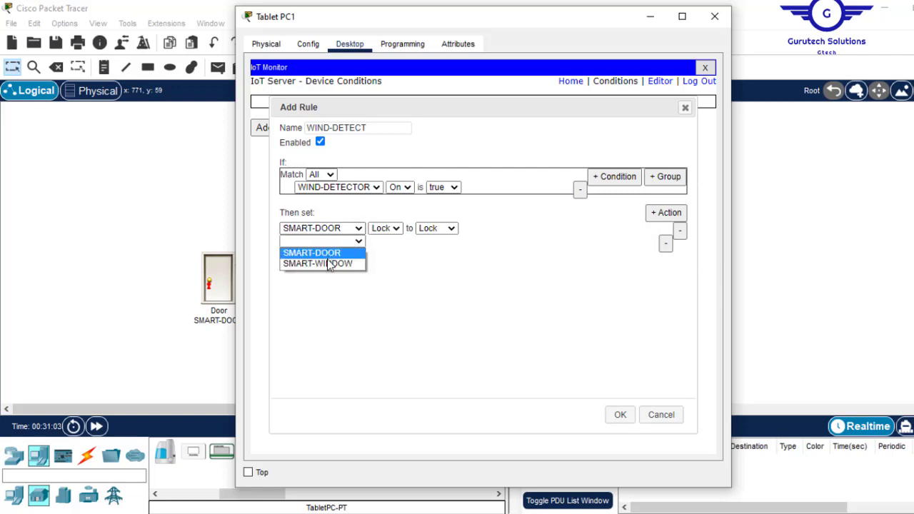
left_click(327, 263)
left_click(384, 241)
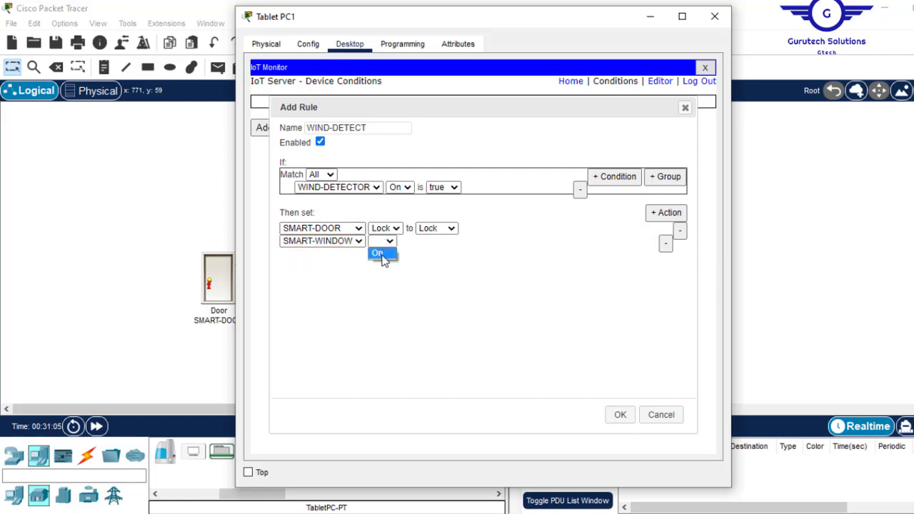
left_click(382, 257)
left_click(434, 242)
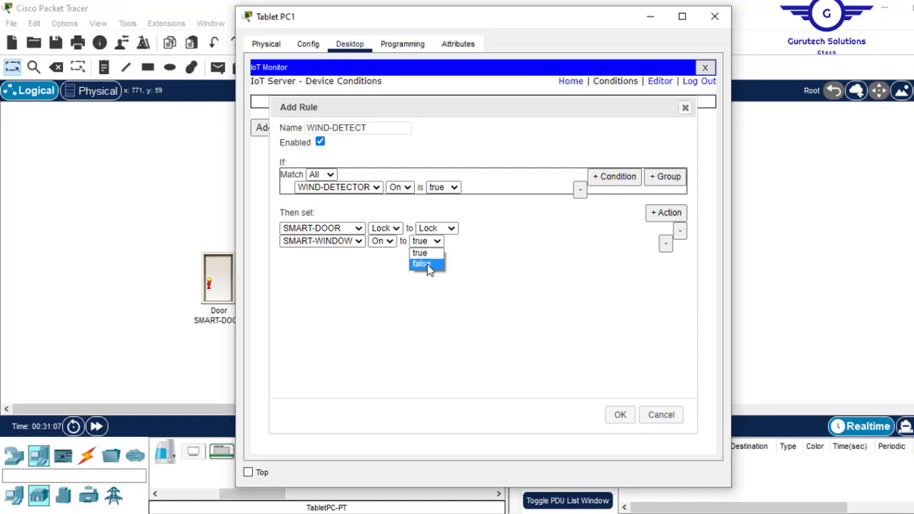
left_click(620, 417)
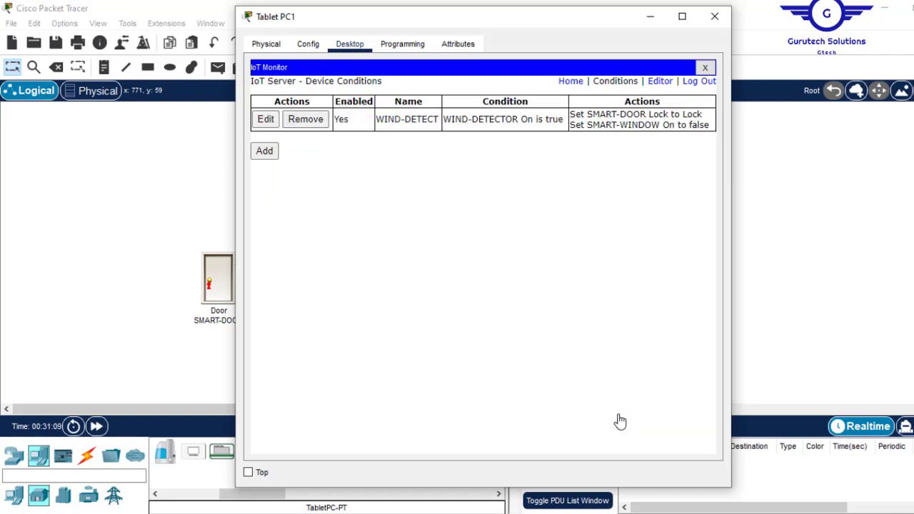
- Start the NOWIND rule with the condition WIND-DETECTOR On is false
left_click(268, 157)
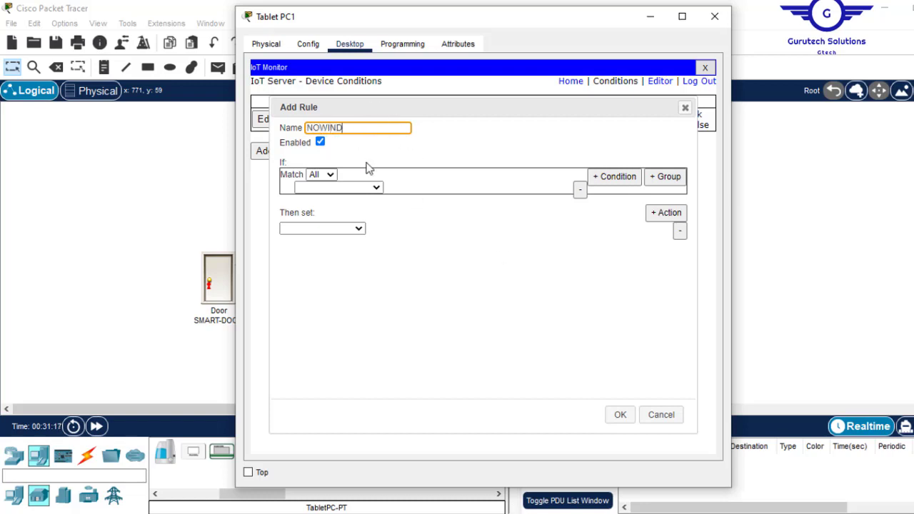
left_click(365, 188)
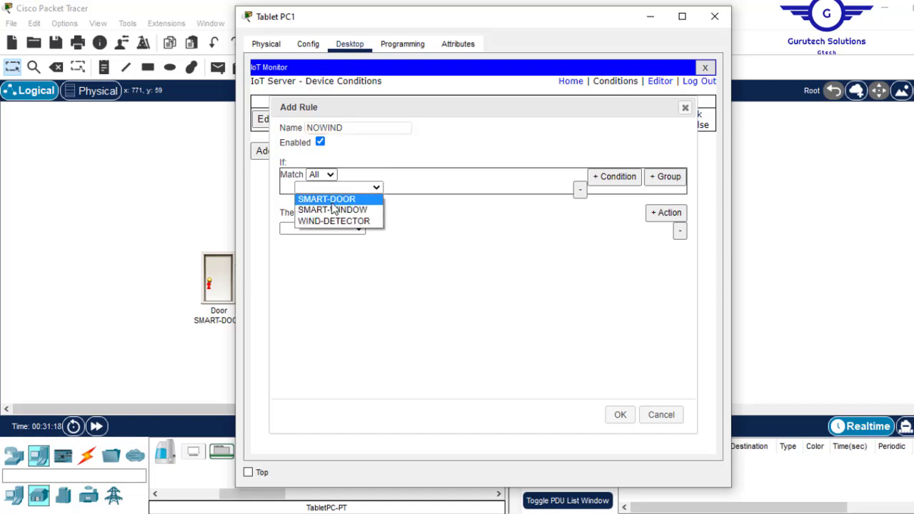
left_click(338, 221)
left_click(403, 189)
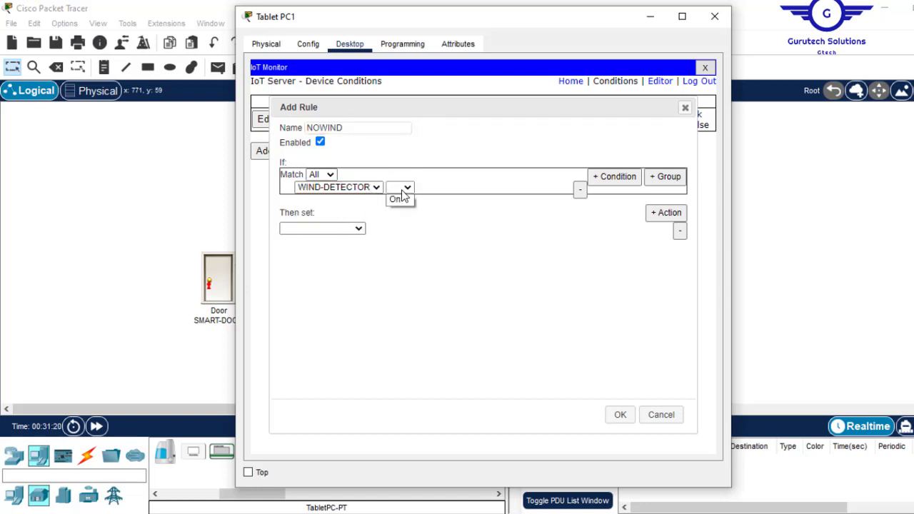
left_click(398, 200)
left_click(452, 188)
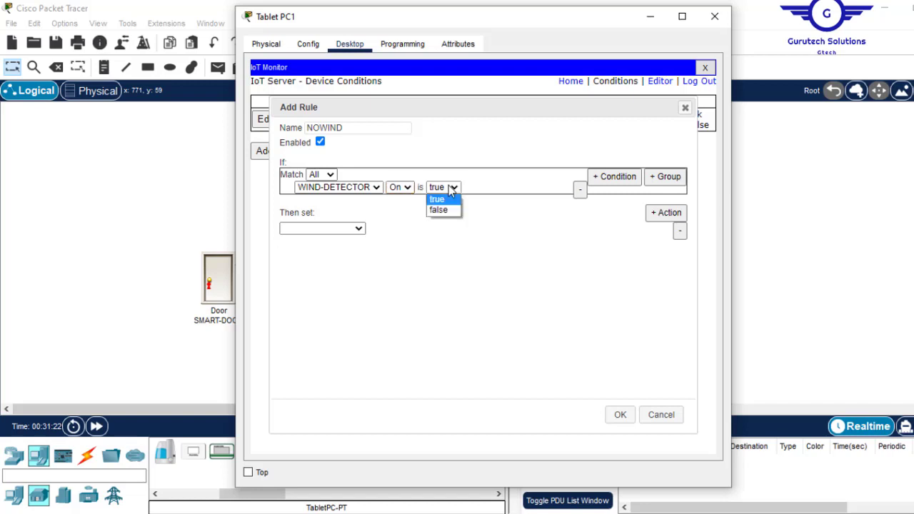
left_click(441, 210)
- Add a first action that unlocks SMART-DOOR
left_click(336, 229)
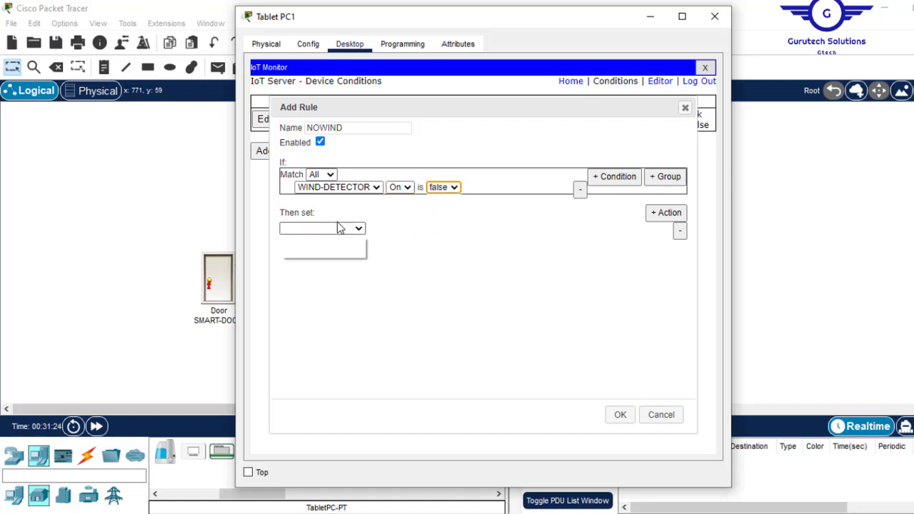
left_click(330, 242)
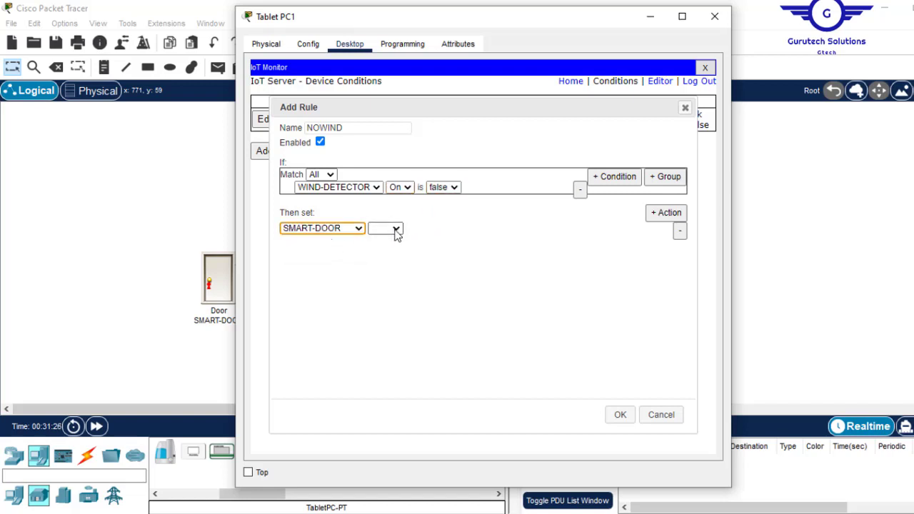
left_click(396, 230)
left_click(387, 241)
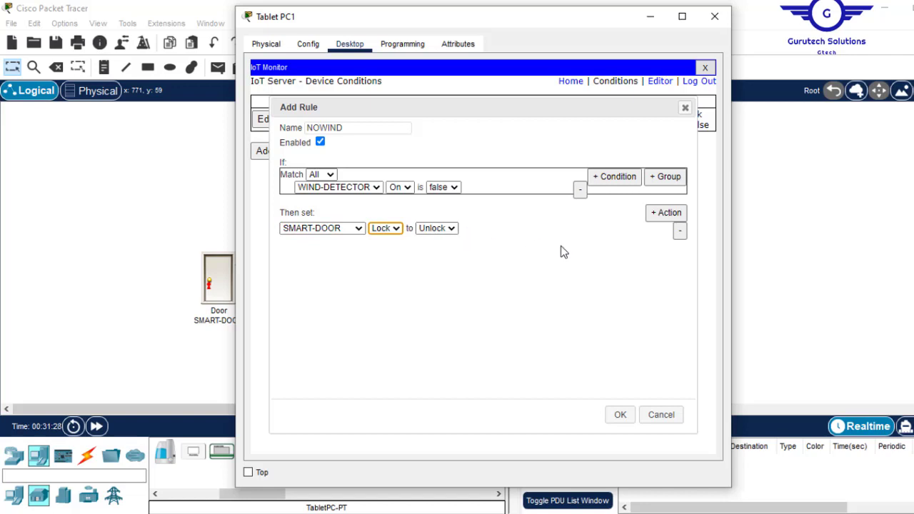
- Add a second action setting SMART-WINDOW On to true and save NOWIND
left_click(652, 214)
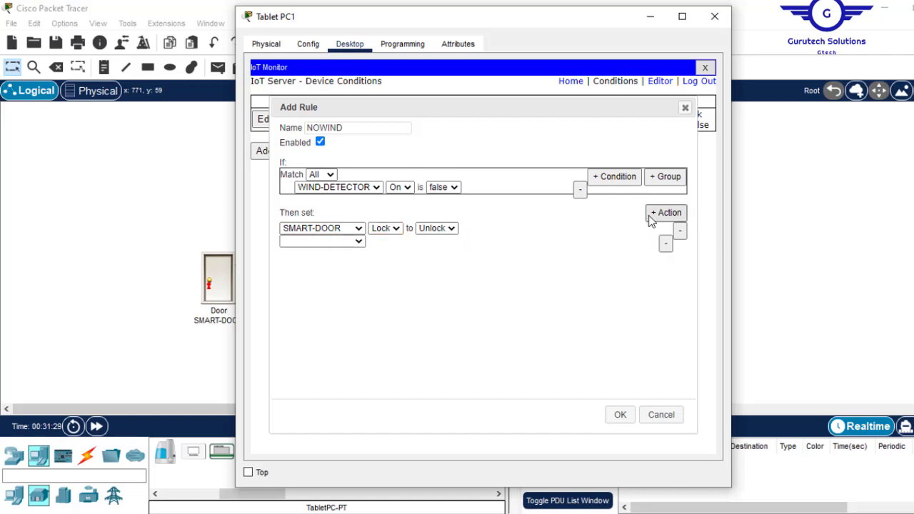
left_click(357, 243)
left_click(331, 263)
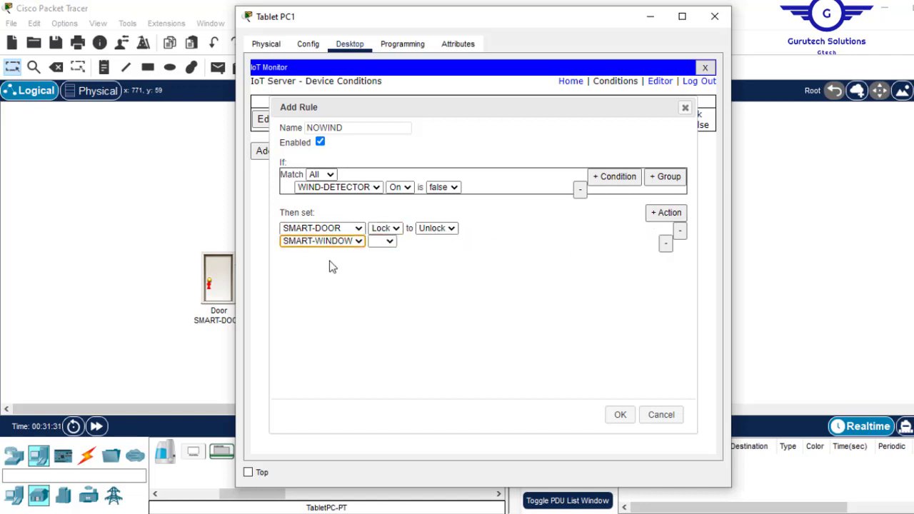
left_click(388, 242)
left_click(379, 251)
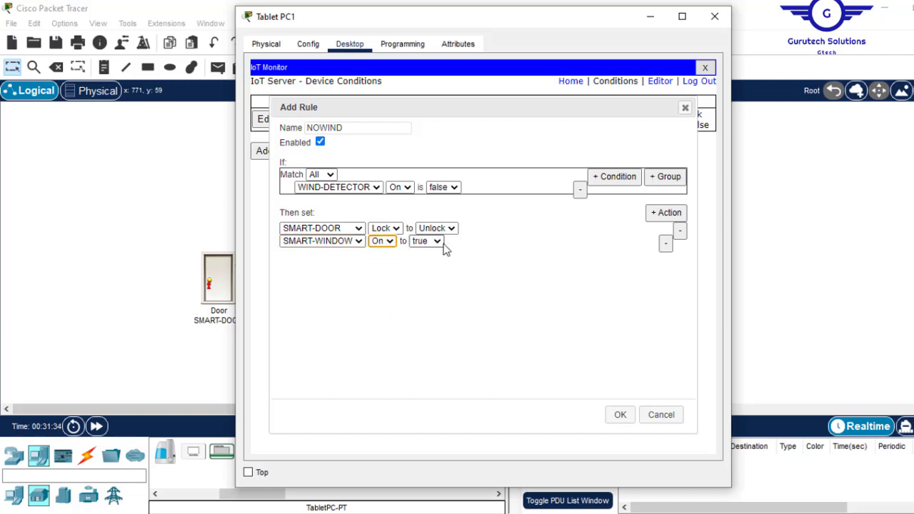
left_click(620, 416)
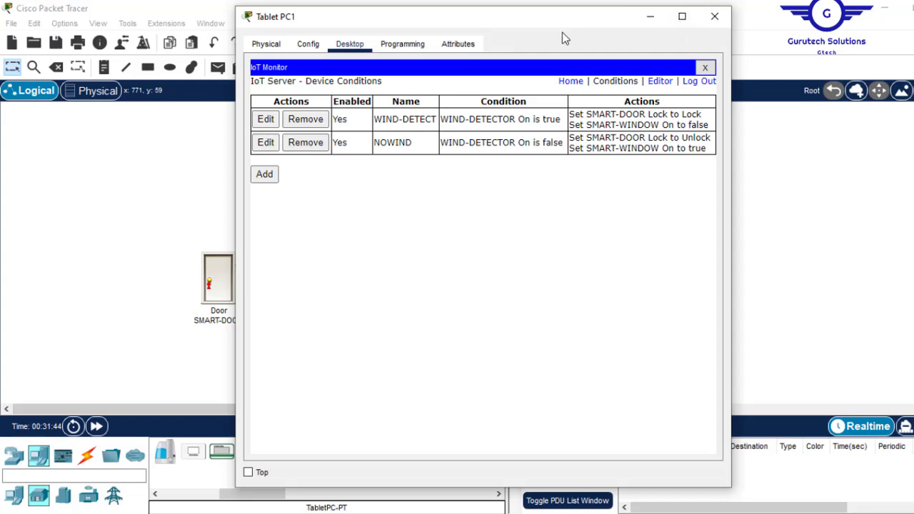
- In IoT Monitor's Home list, toggle SMART-DOOR's lock and expand WIND-DETECTOR and SMART-WINDOW
left_click(652, 20)
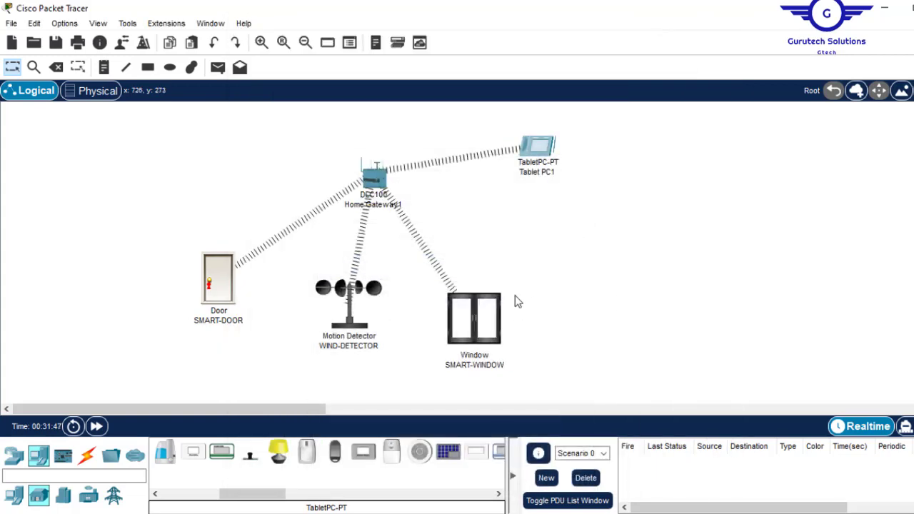
left_click(545, 150)
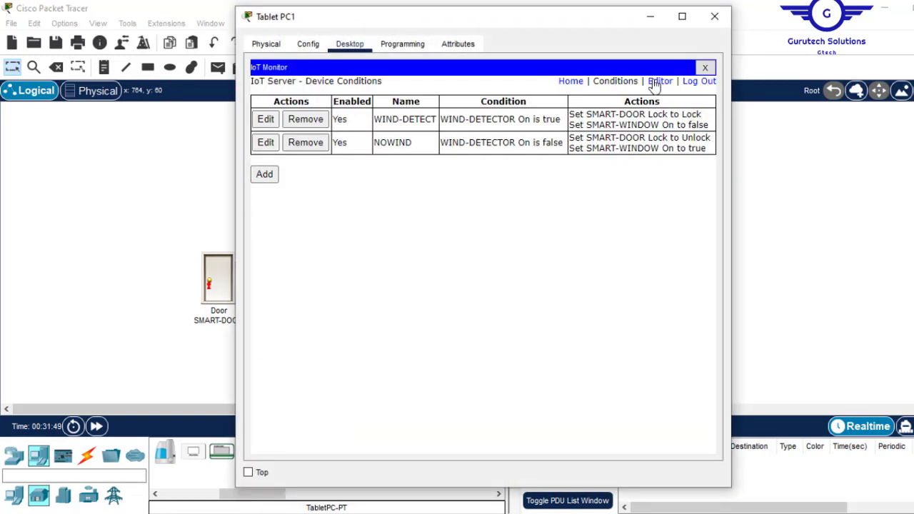
left_click(569, 81)
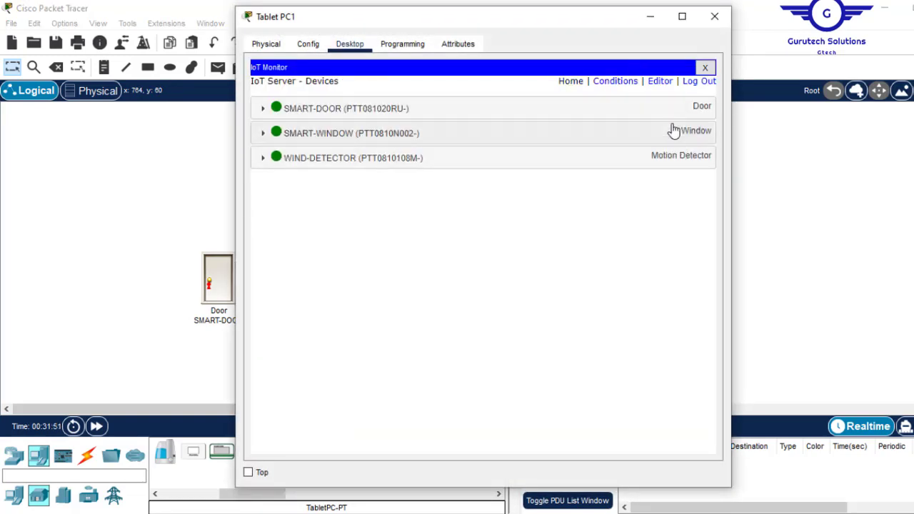
left_click(678, 109)
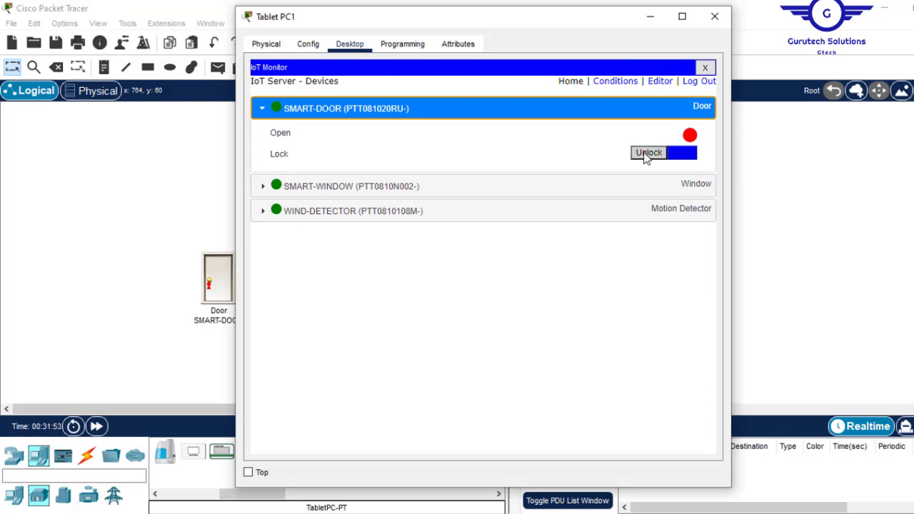
left_click(647, 153)
left_click(664, 217)
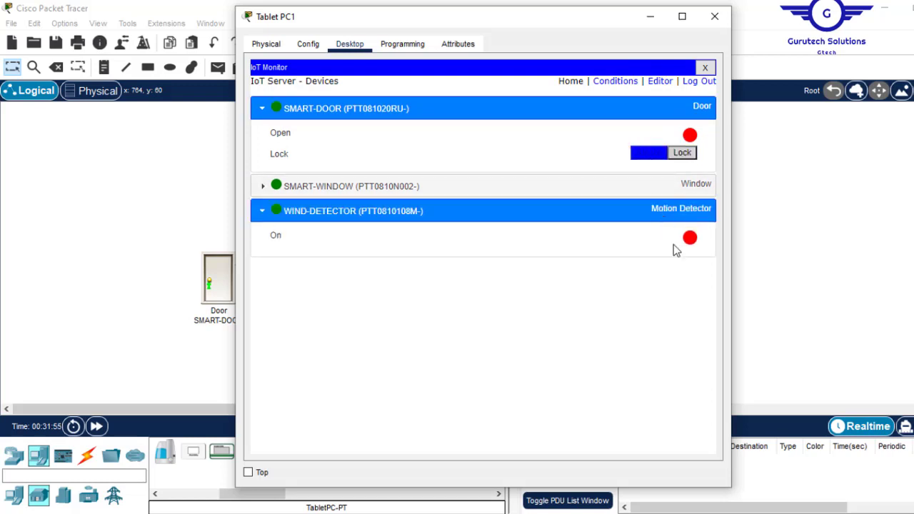
left_click(680, 185)
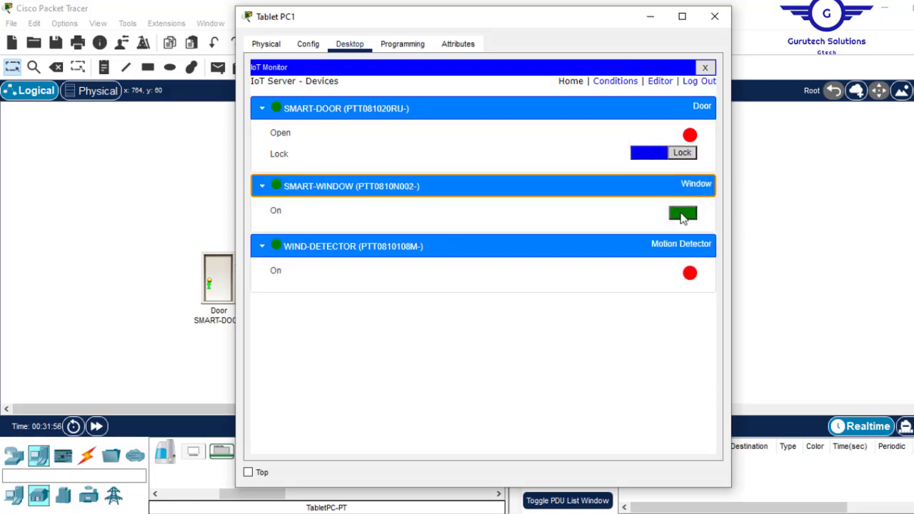
- Move the tablet window aside and reposition the wind detector and smart window nearer the gateway
left_click_drag(554, 20, 805, 13)
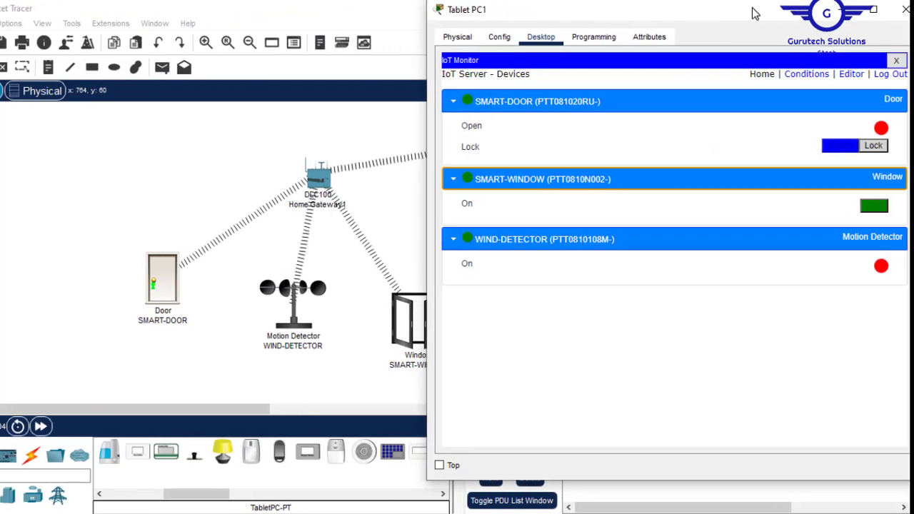
left_click_drag(306, 296, 230, 291)
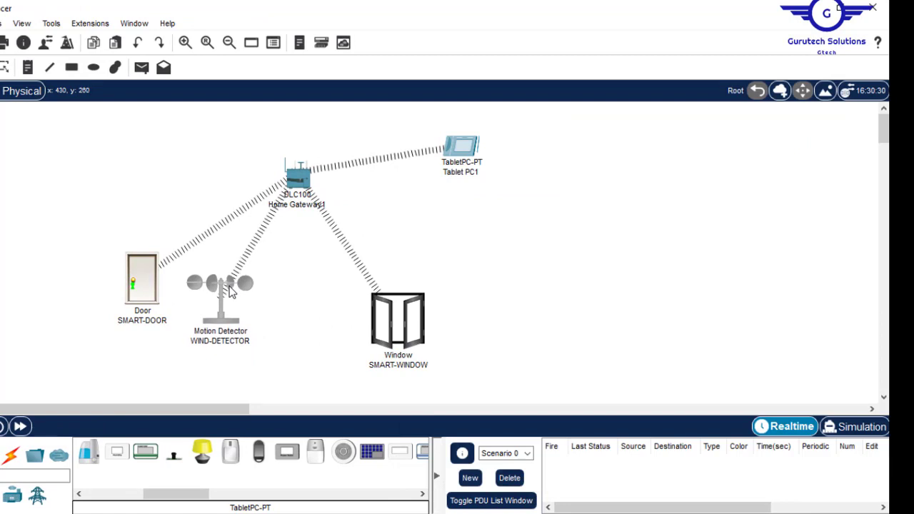
left_click_drag(393, 318, 302, 297)
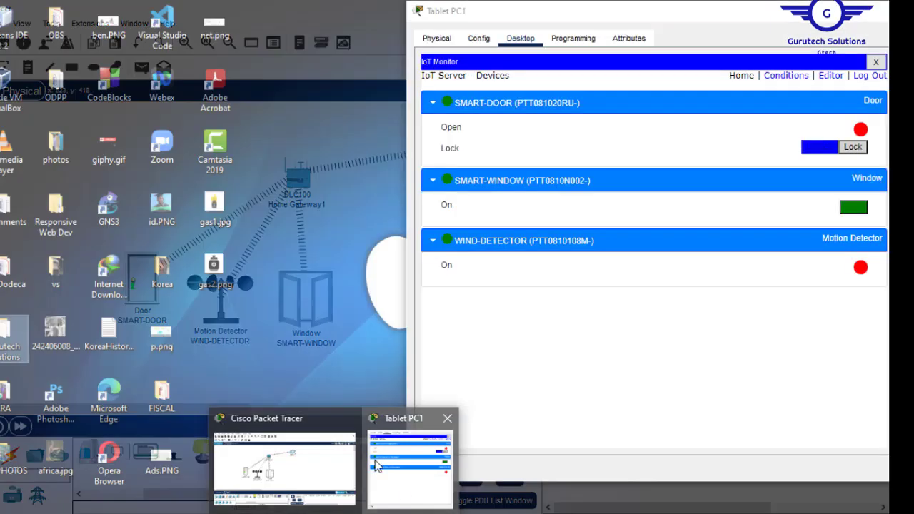
left_click(407, 468)
left_click(389, 389)
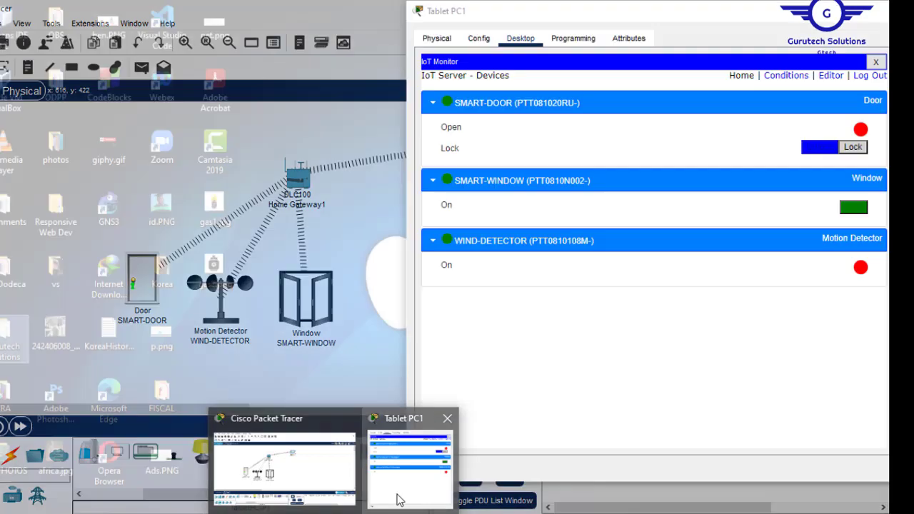
left_click(398, 495)
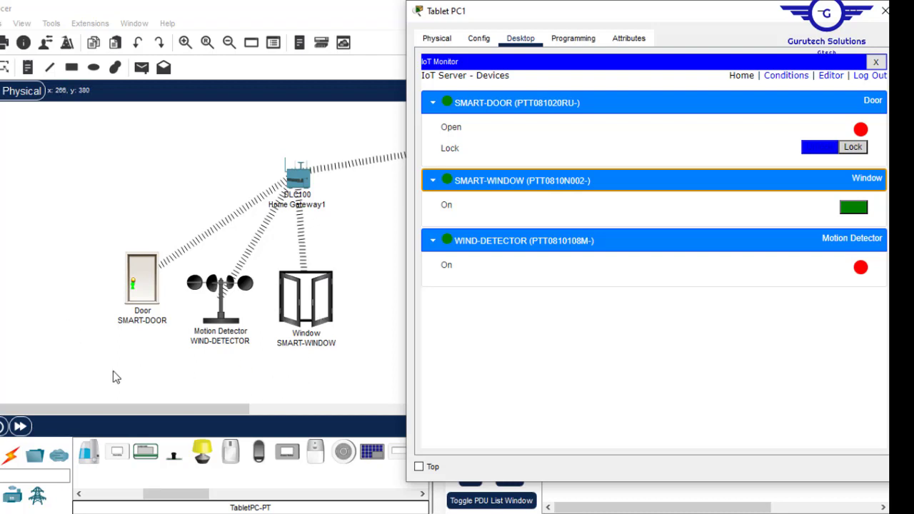
- Alt-click the wind detector to test the rules, then close the tablet window
left_click(218, 299, "alt")
left_click(214, 284, "alt")
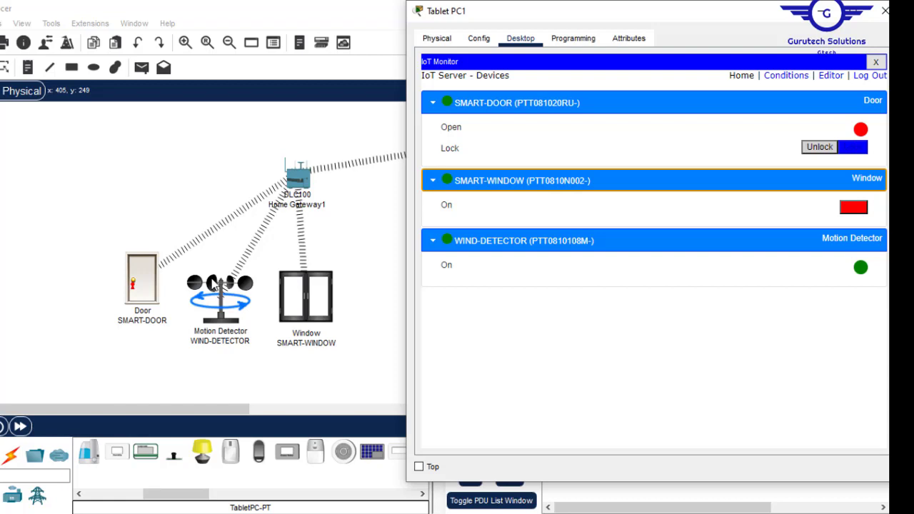
left_click(885, 12)
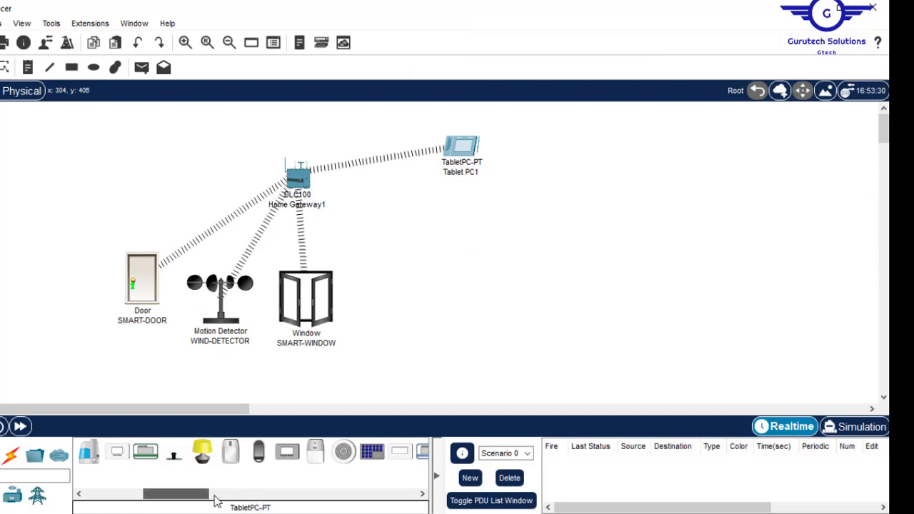
- Drag a Wind Detector (IoT7) from the end-device list to the right of SMART-WINDOW
left_click_drag(217, 498, 262, 503)
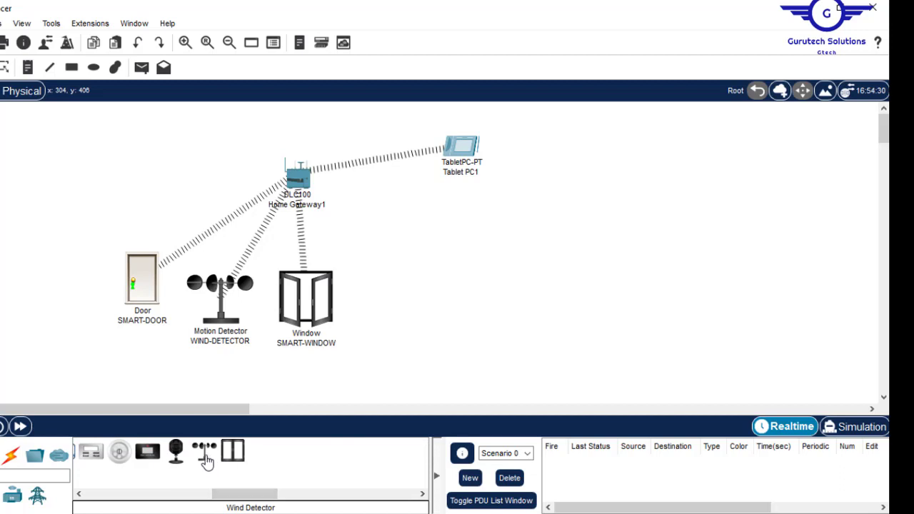
left_click_drag(204, 458, 456, 293)
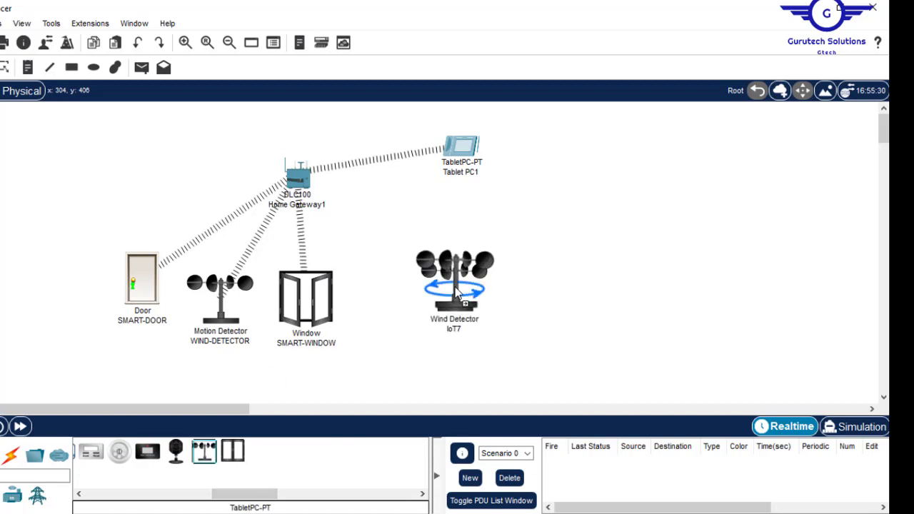